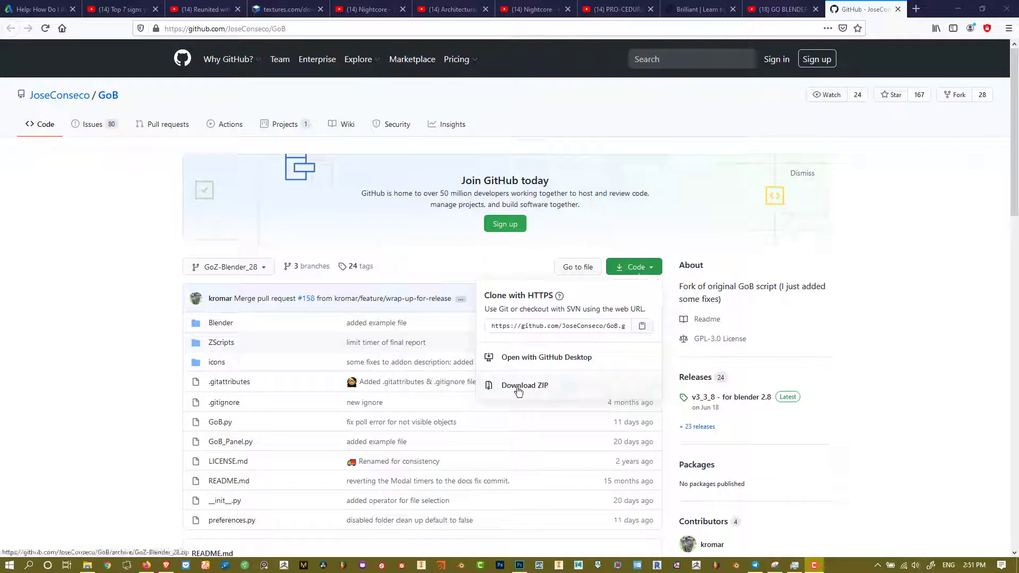
Download the GoB repository as a ZIP from GitHub's Code menu.
{"action": "left_click", "coordinate": [556, 389]}
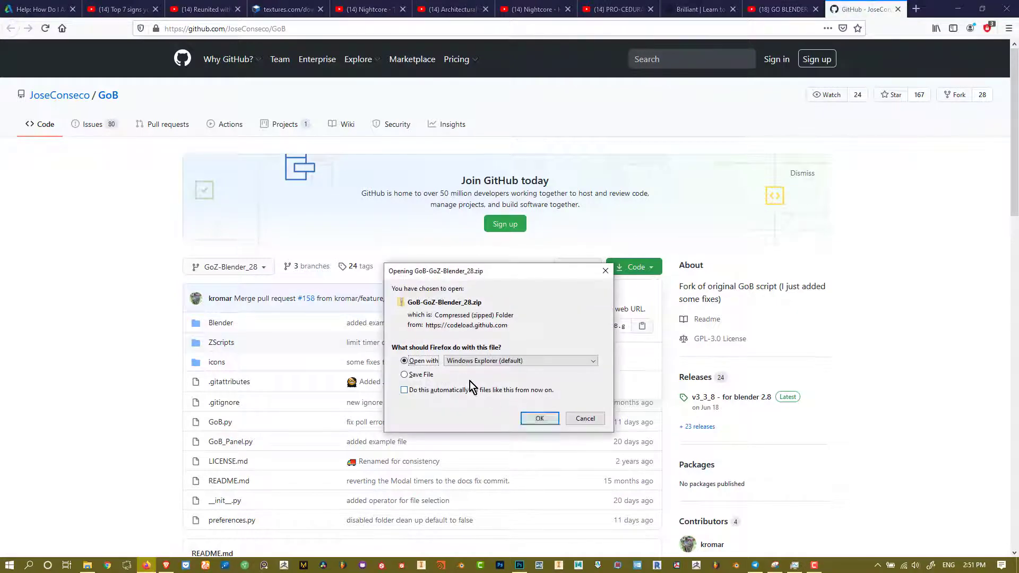
Save GoB-GoZ-Blender_28.zip and extract it in place with 7-Zip.
{"action": "left_click", "coordinate": [407, 375]}
{"action": "left_click", "coordinate": [545, 417]}
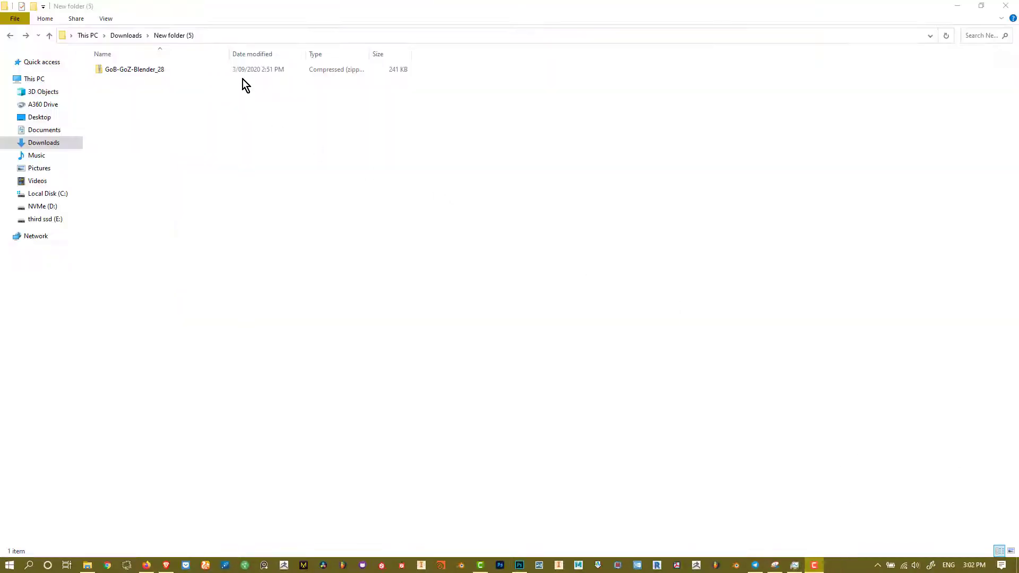
{"action": "left_click", "coordinate": [241, 75]}
{"action": "right_click", "coordinate": [241, 75]}
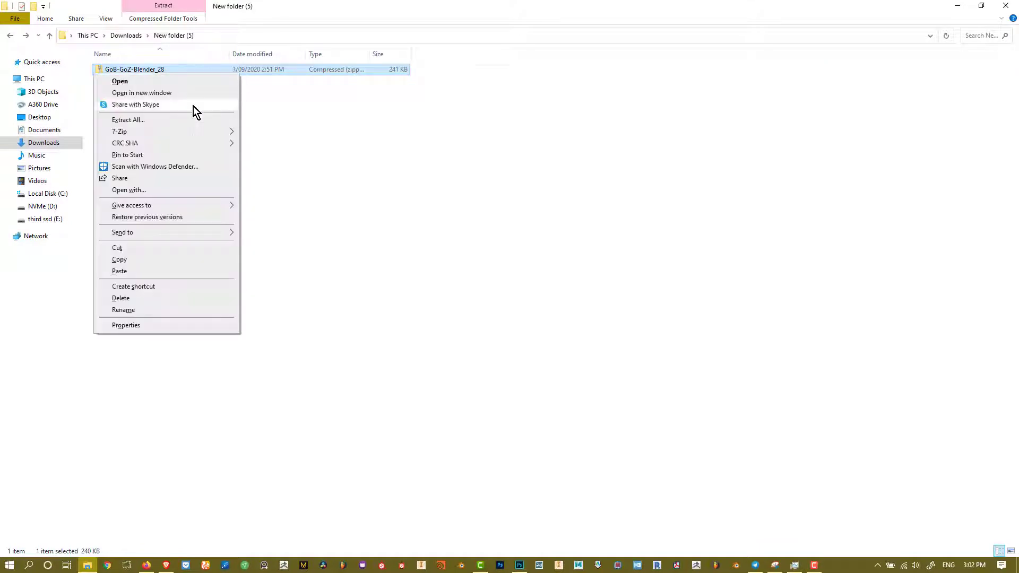
{"action": "mouse_move", "coordinate": [174, 131]}
{"action": "left_click", "coordinate": [292, 166]}
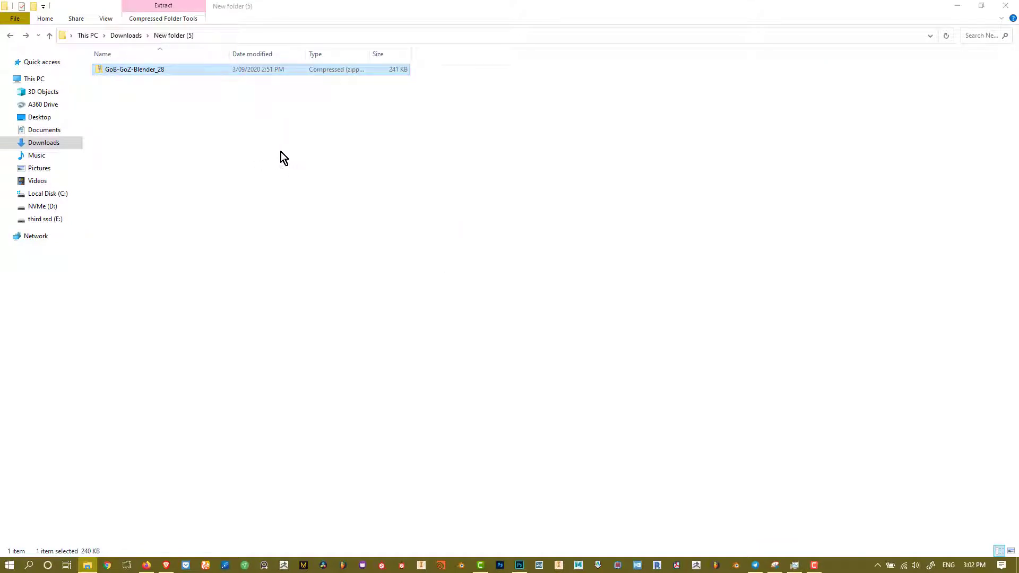
Take the extracted GoB-GoZ-Blender_28 files to C:\Users\Public\Pixologic\GoZApps.
{"action": "double_click", "coordinate": [218, 71]}
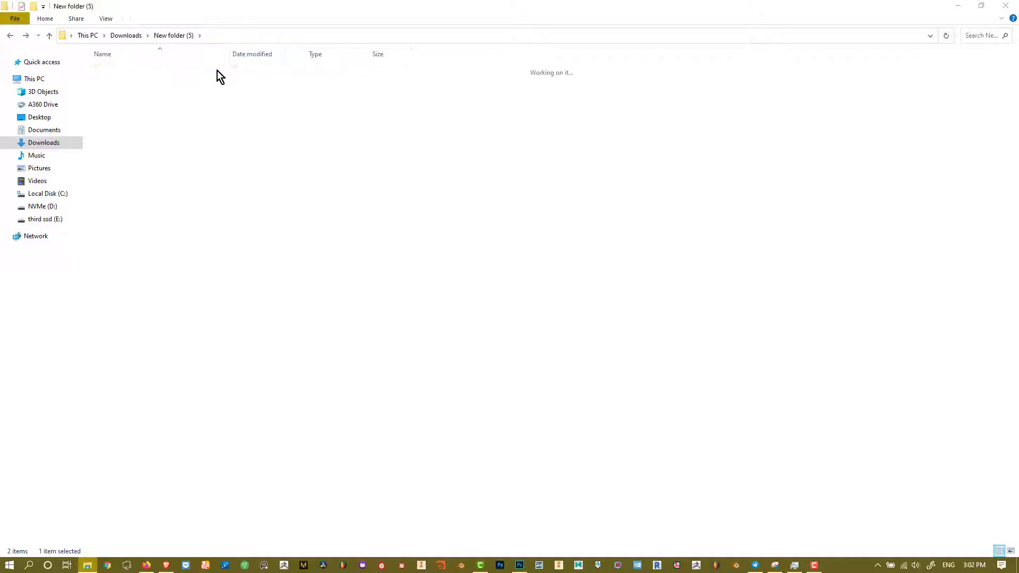
{"action": "left_click", "coordinate": [218, 71]}
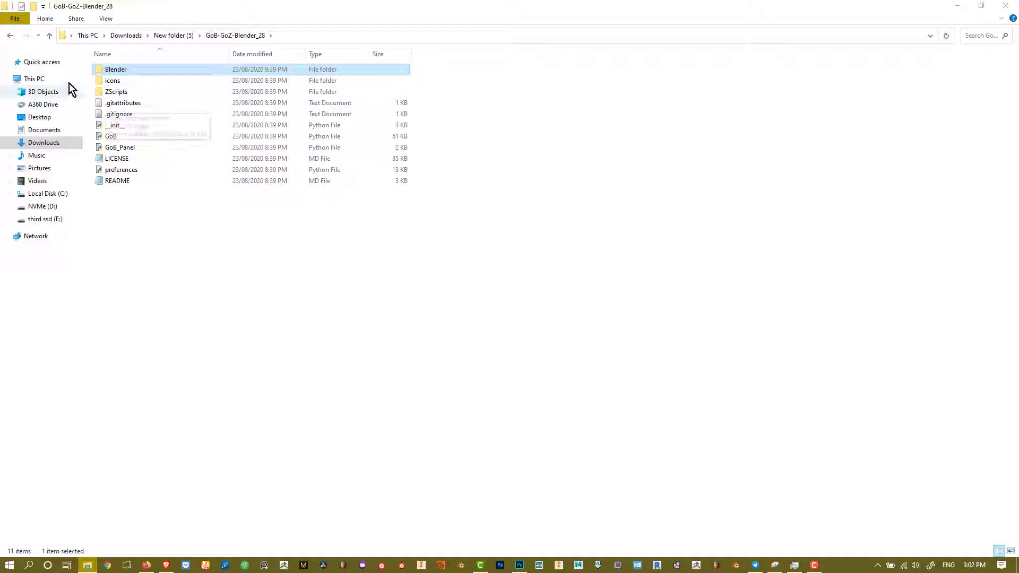
{"action": "left_click", "coordinate": [54, 78]}
{"action": "double_click", "coordinate": [299, 153]}
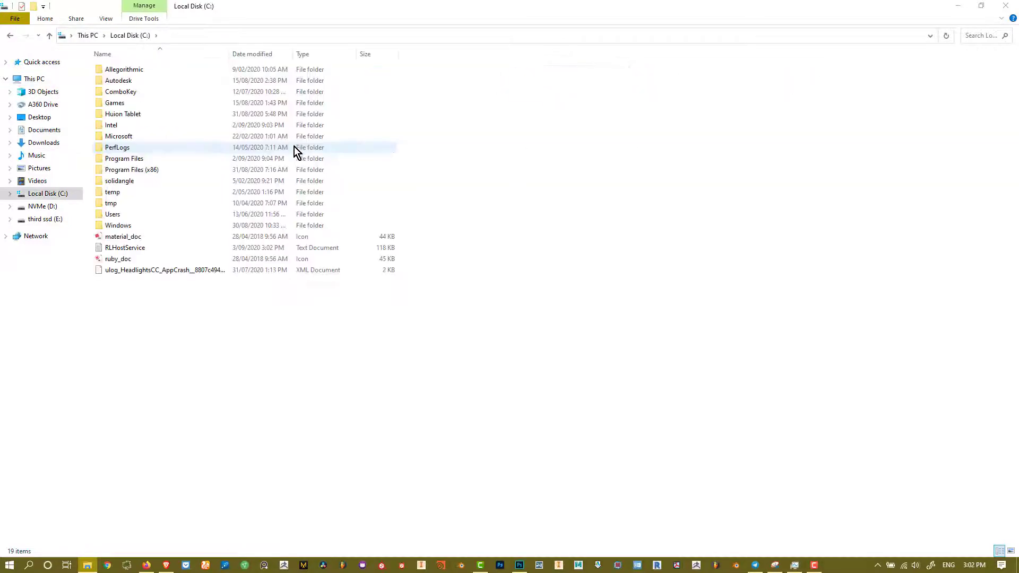
{"action": "double_click", "coordinate": [143, 215]}
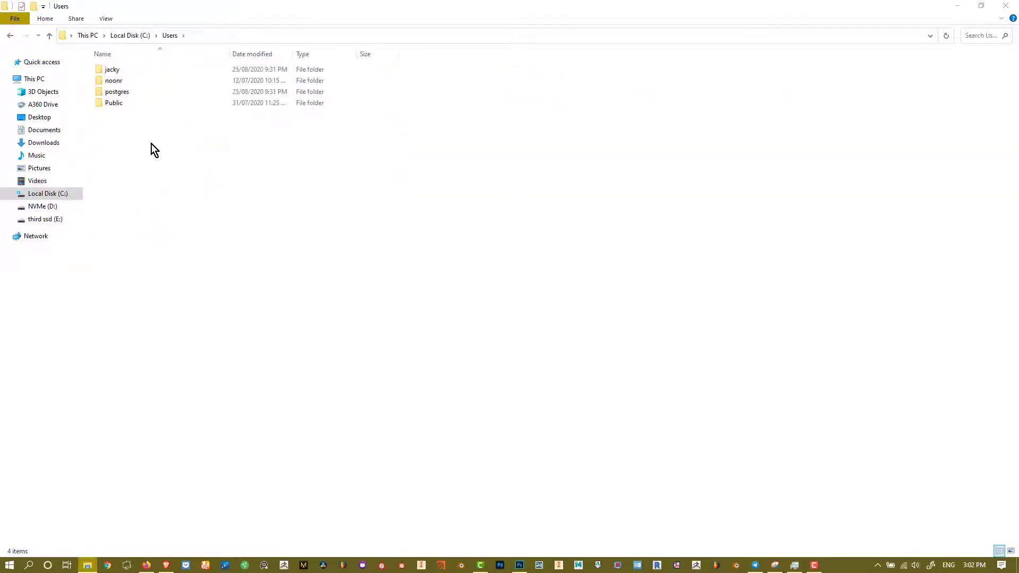
{"action": "double_click", "coordinate": [147, 105]}
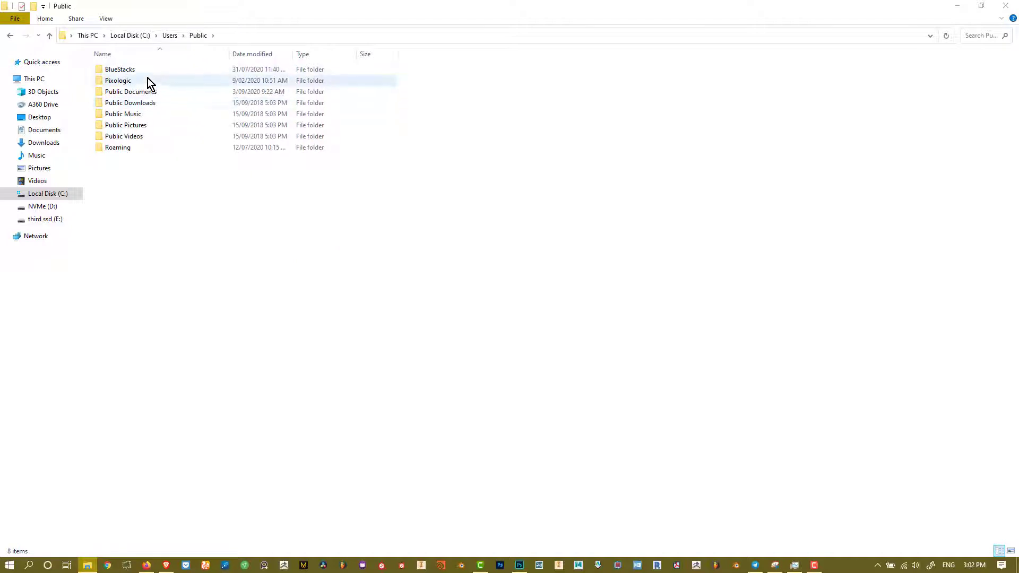
{"action": "double_click", "coordinate": [146, 81]}
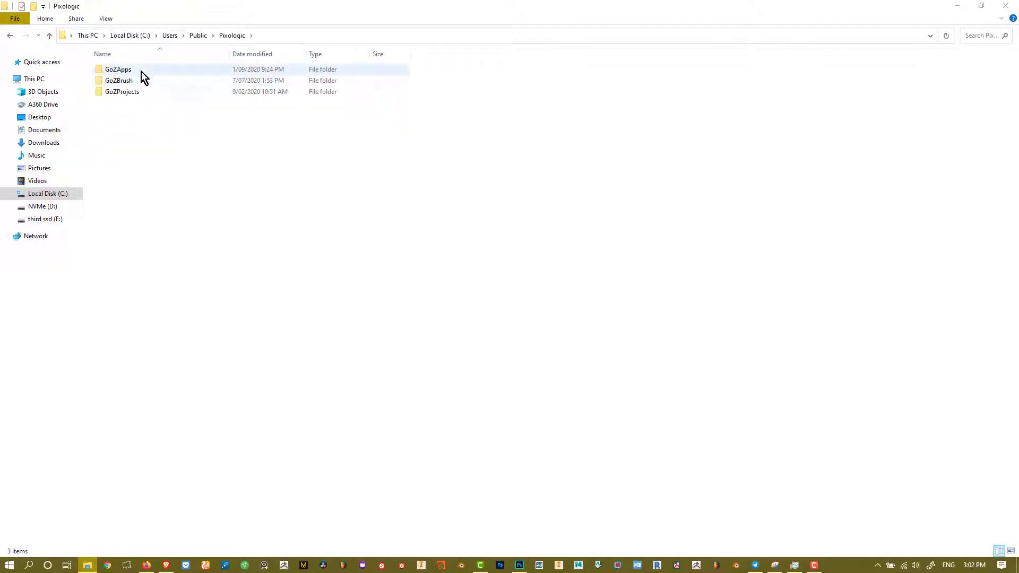
{"action": "double_click", "coordinate": [141, 71]}
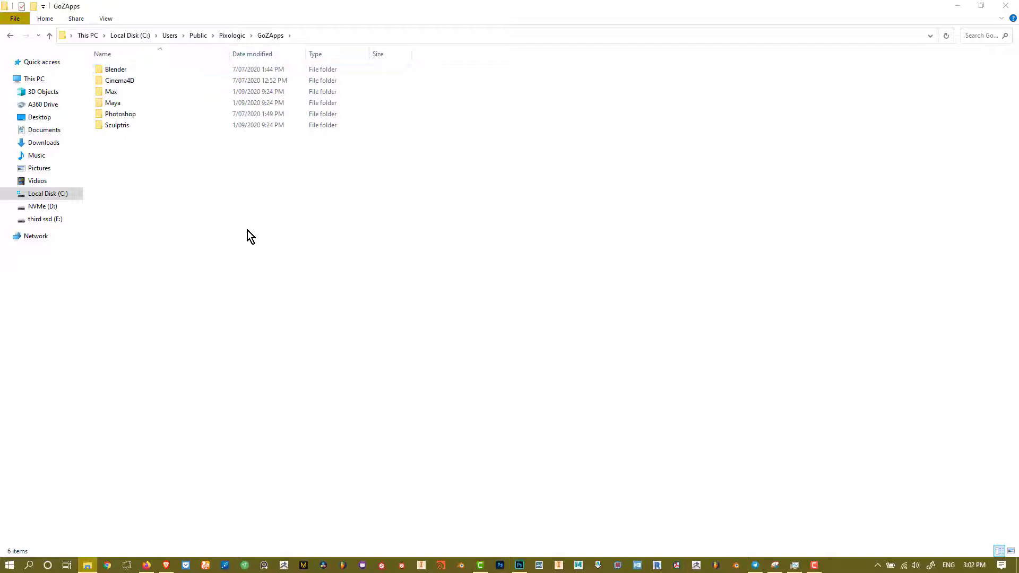
Paste the GoB files into GoZApps and dismiss the file conflict prompt.
{"action": "mouse_move", "coordinate": [159, 71]}
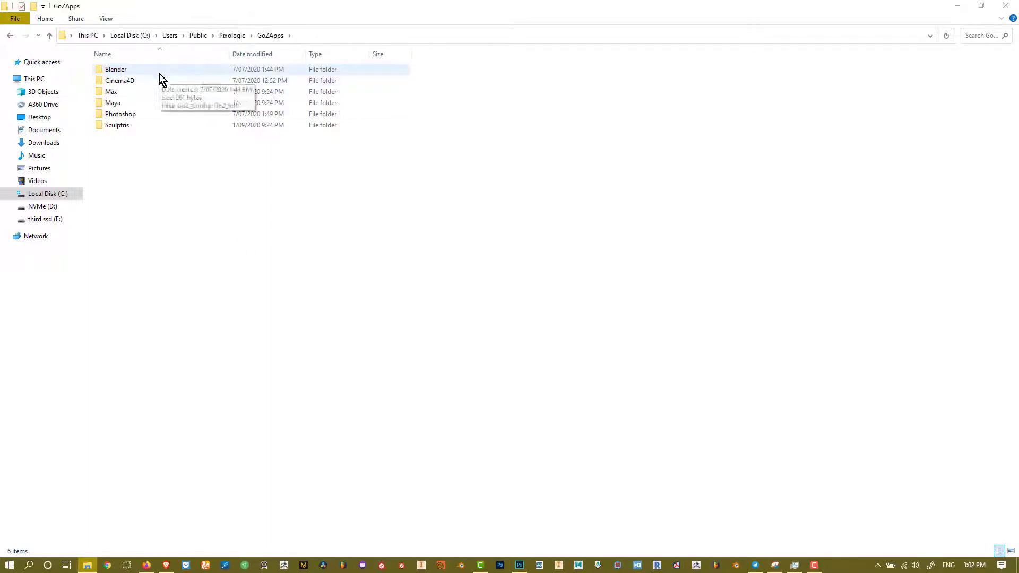
{"action": "key", "text": "ctrl+v"}
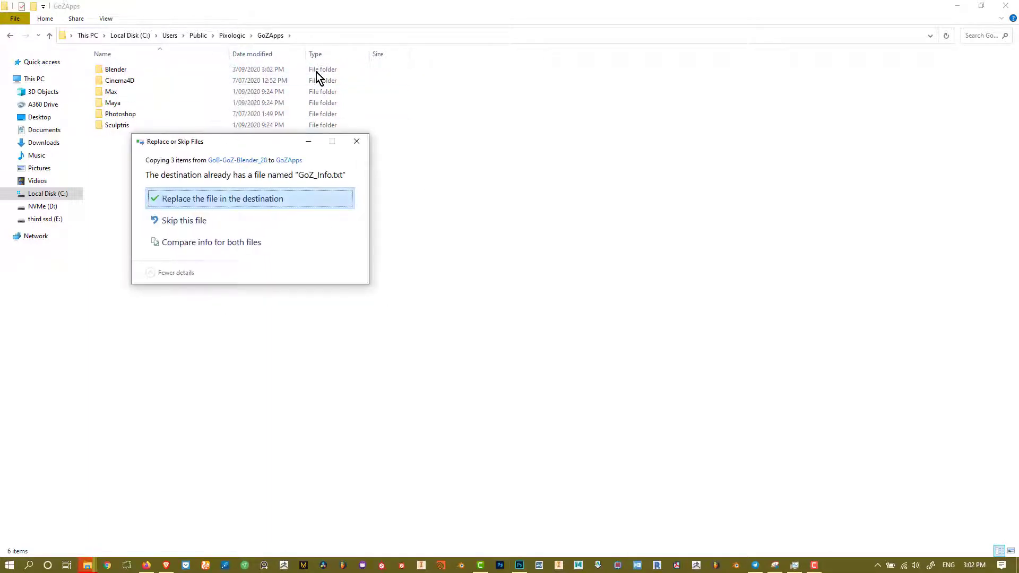
{"action": "left_click_drag", "start_coordinate": [240, 142], "coordinate": [445, 157]}
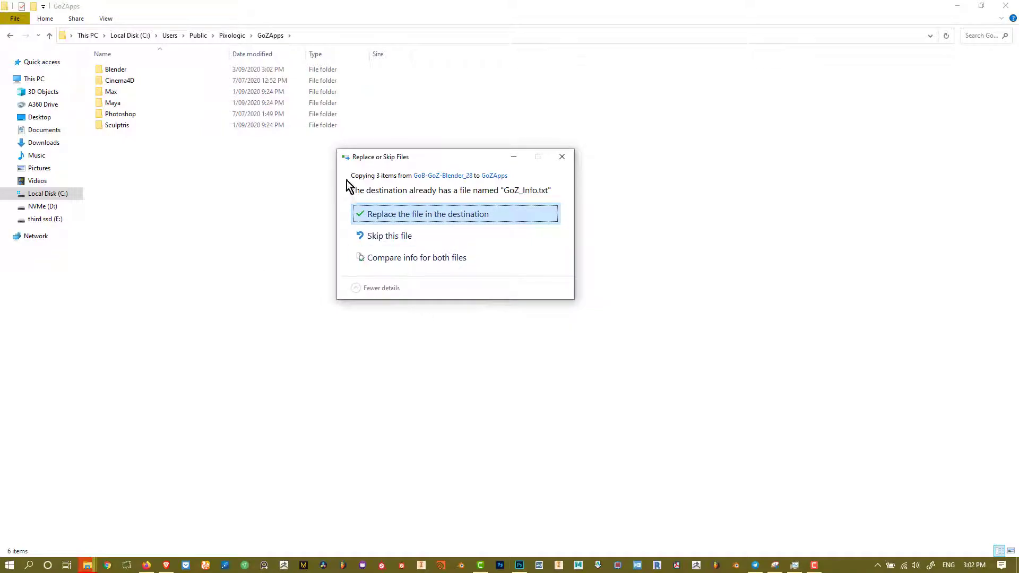
{"action": "left_click", "coordinate": [561, 157]}
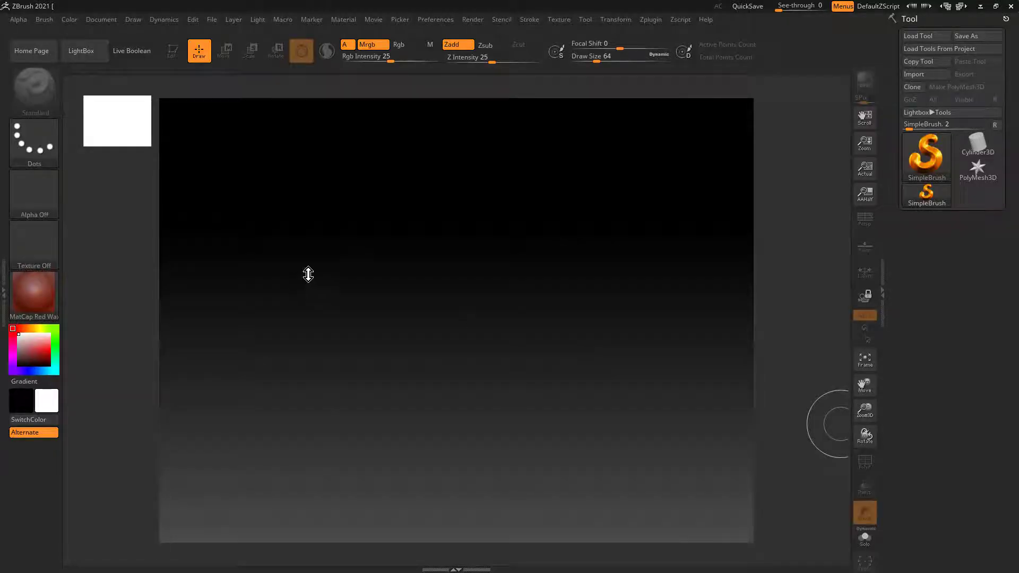
In ZBrush Preferences > GoZ, reset the path to Blender.
{"action": "left_click", "coordinate": [441, 21]}
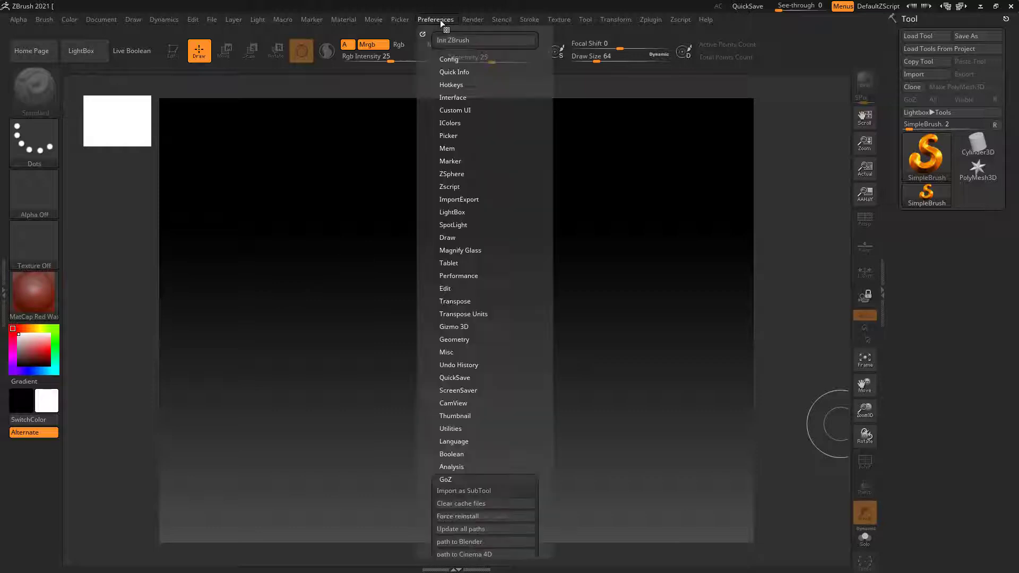
{"action": "scroll", "coordinate": [544, 429], "scroll_direction": "down", "scroll_amount": 3}
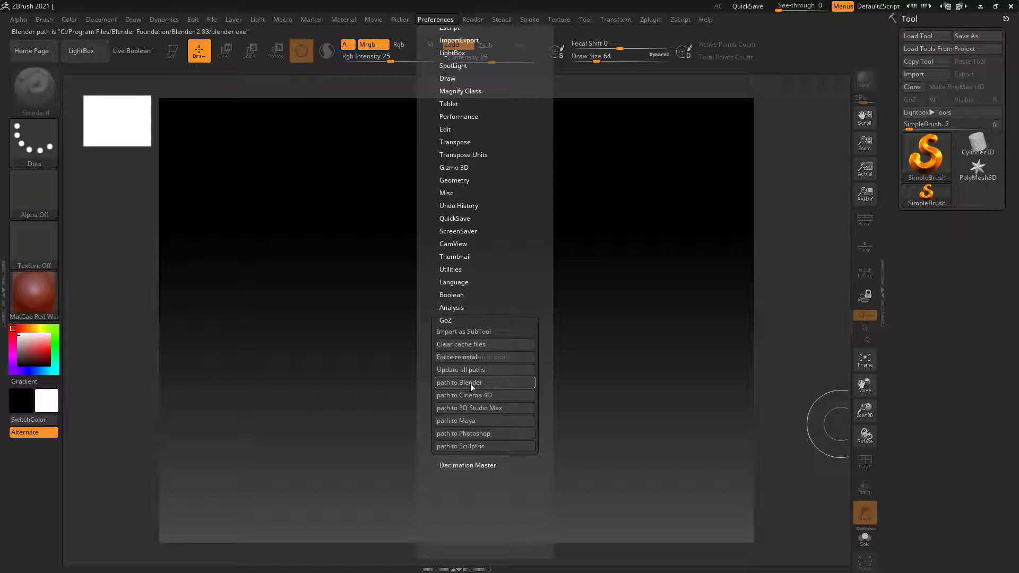
{"action": "mouse_move", "coordinate": [472, 384]}
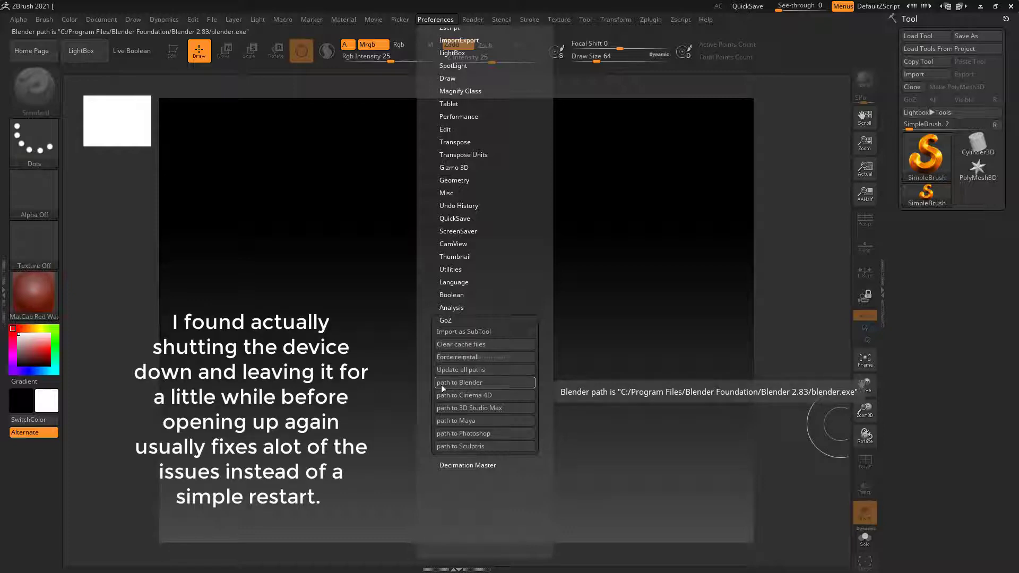
{"action": "left_click", "coordinate": [460, 383]}
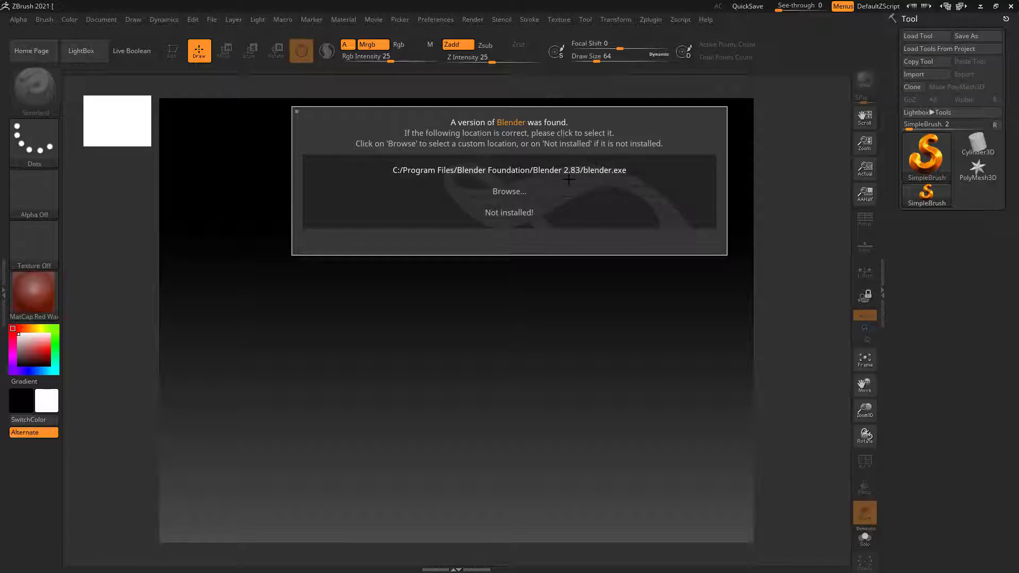
Point GoZ at blender.exe in C:\Program Files\Blender Foundation\Blender 2.90 instead of 2.83.
{"action": "left_click", "coordinate": [509, 192]}
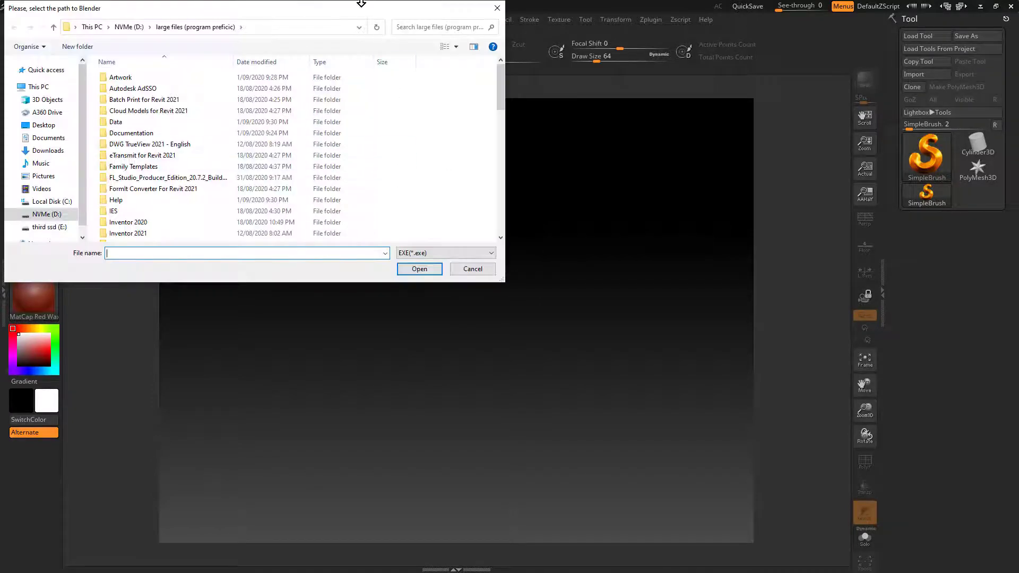
{"action": "left_click_drag", "start_coordinate": [360, 10], "coordinate": [616, 140]}
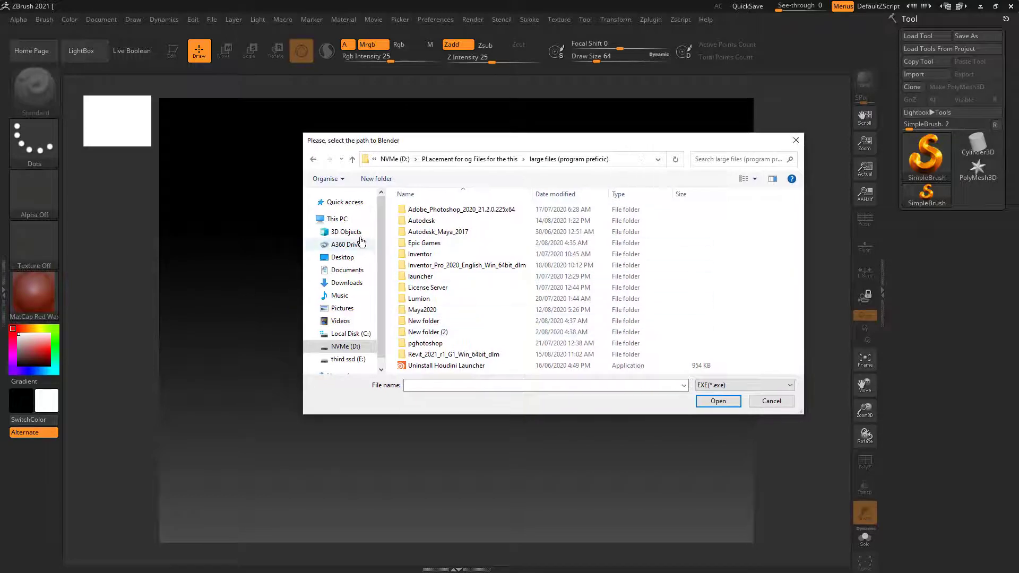
{"action": "left_click", "coordinate": [348, 219]}
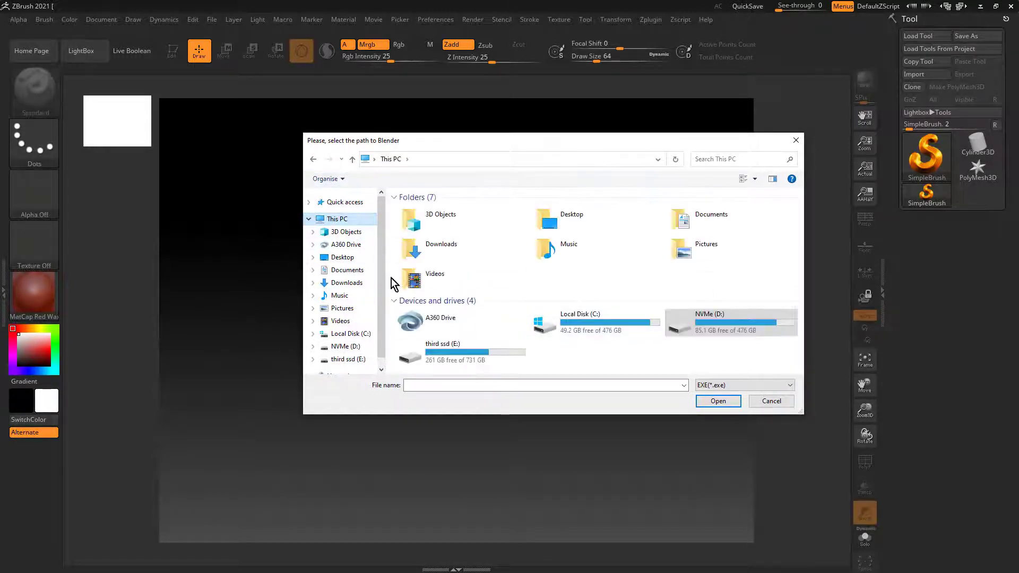
{"action": "double_click", "coordinate": [575, 325]}
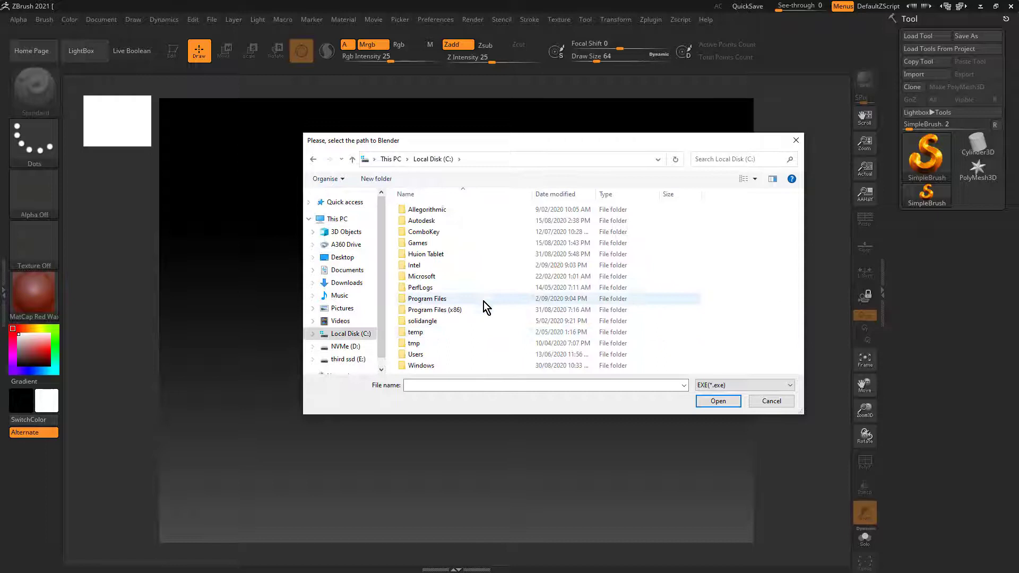
{"action": "double_click", "coordinate": [451, 299]}
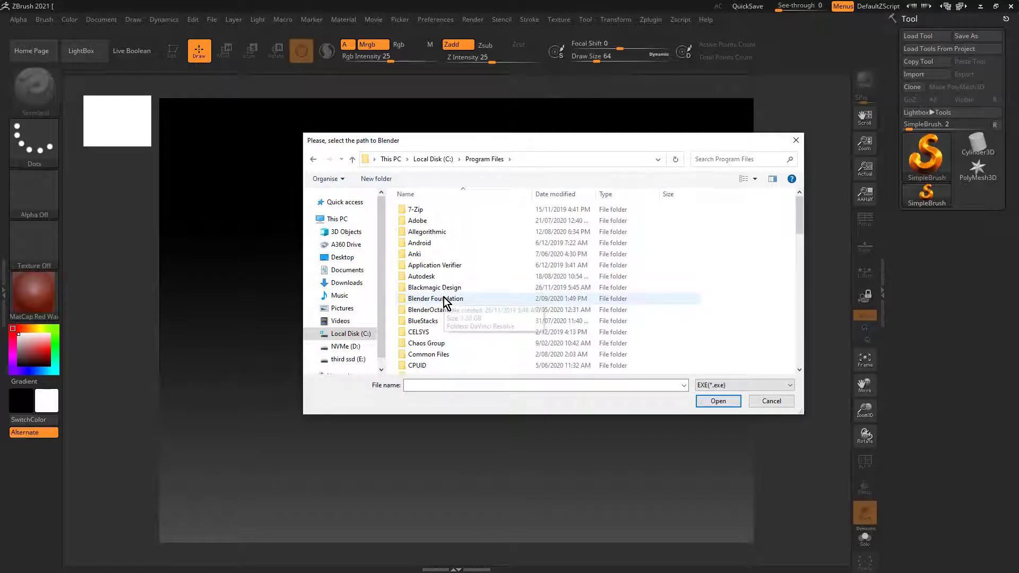
{"action": "left_click", "coordinate": [444, 299]}
{"action": "double_click", "coordinate": [444, 299]}
{"action": "left_click", "coordinate": [450, 233]}
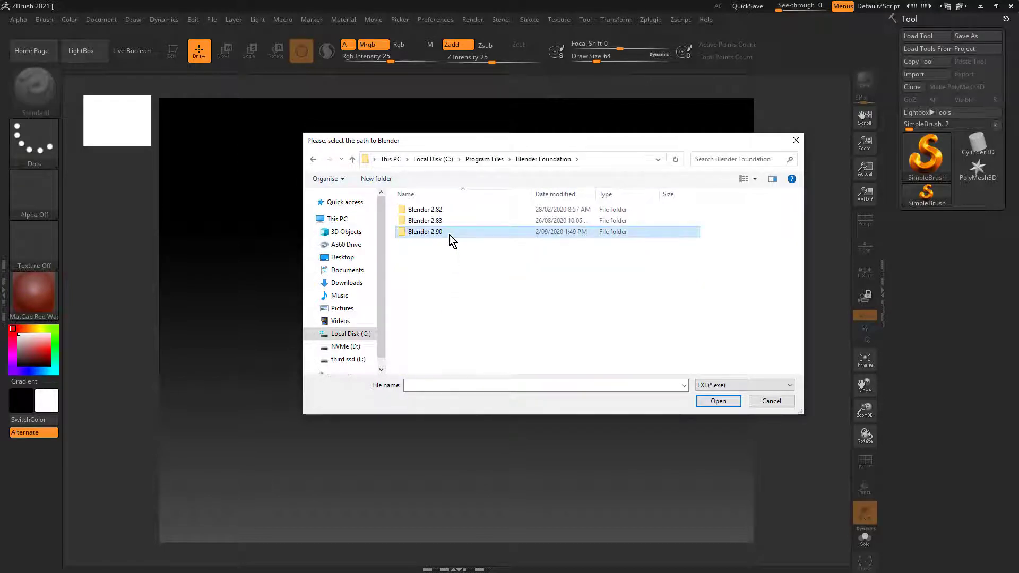
{"action": "double_click", "coordinate": [450, 235]}
{"action": "left_click", "coordinate": [461, 231]}
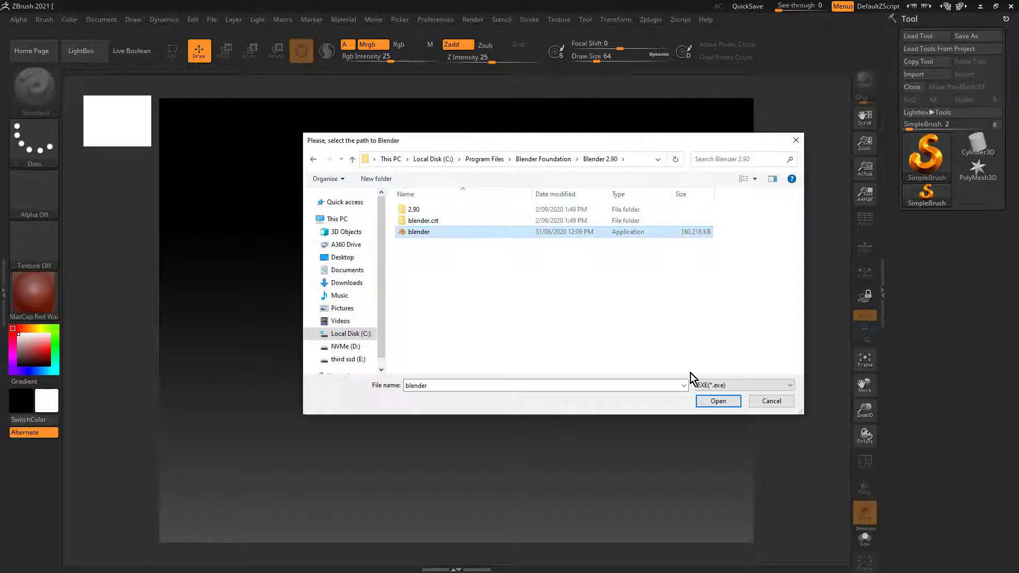
{"action": "left_click", "coordinate": [716, 402]}
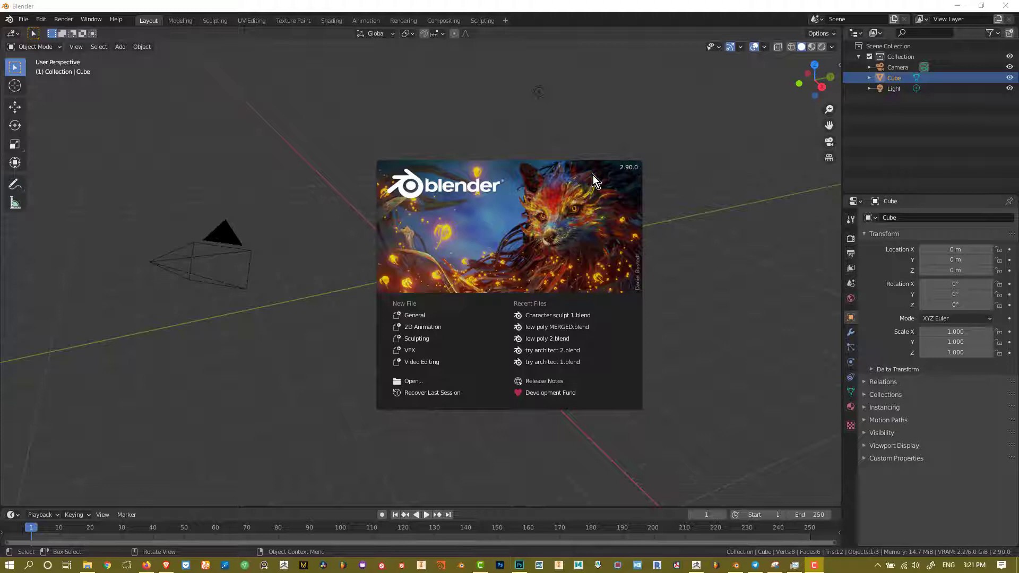
Close the splash screen and show the Add-ons section of Blender Preferences.
{"action": "left_click", "coordinate": [609, 126]}
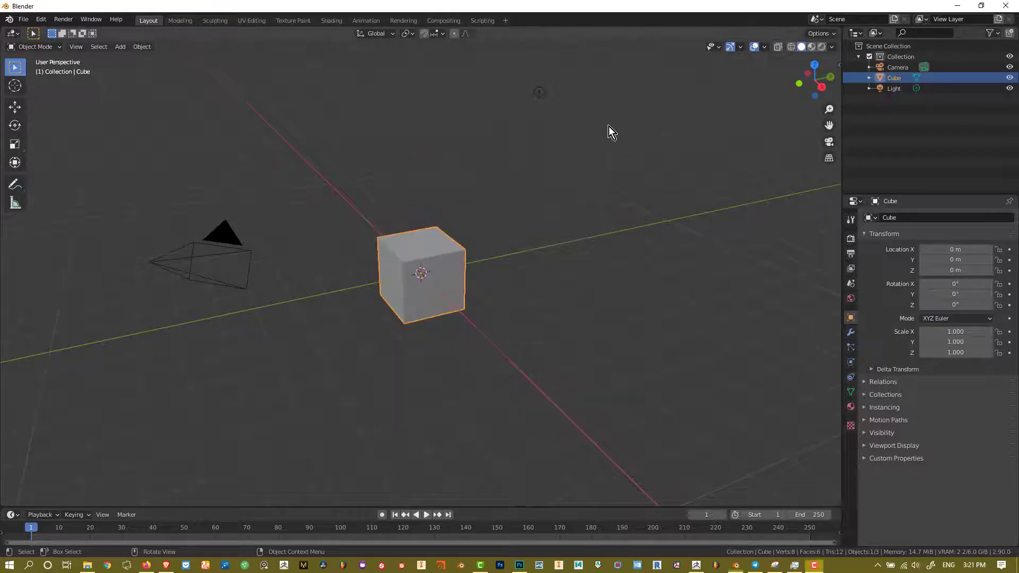
{"action": "left_click", "coordinate": [41, 20]}
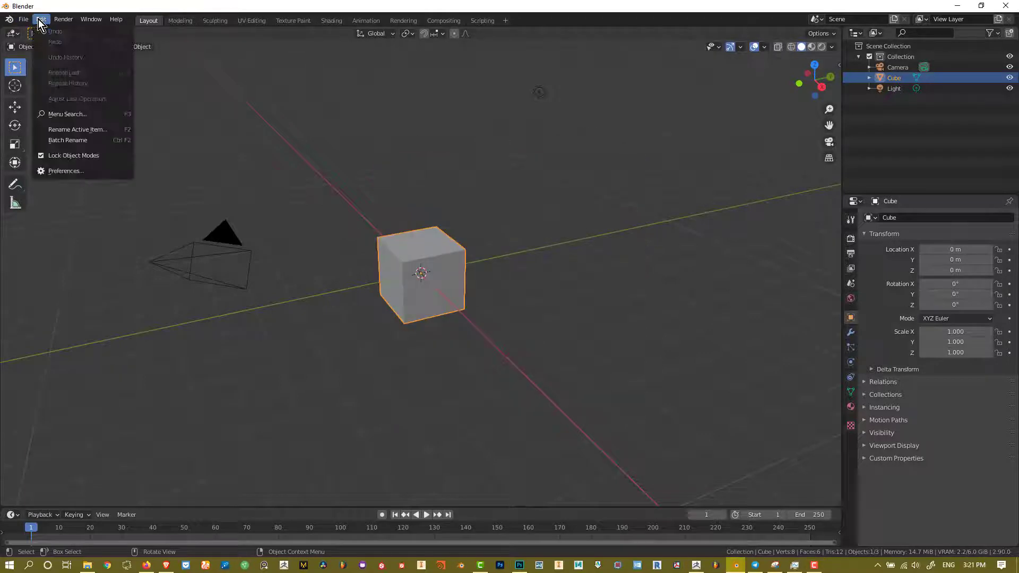
{"action": "left_click", "coordinate": [78, 171]}
{"action": "left_click_drag", "start_coordinate": [193, 39], "coordinate": [467, 122]}
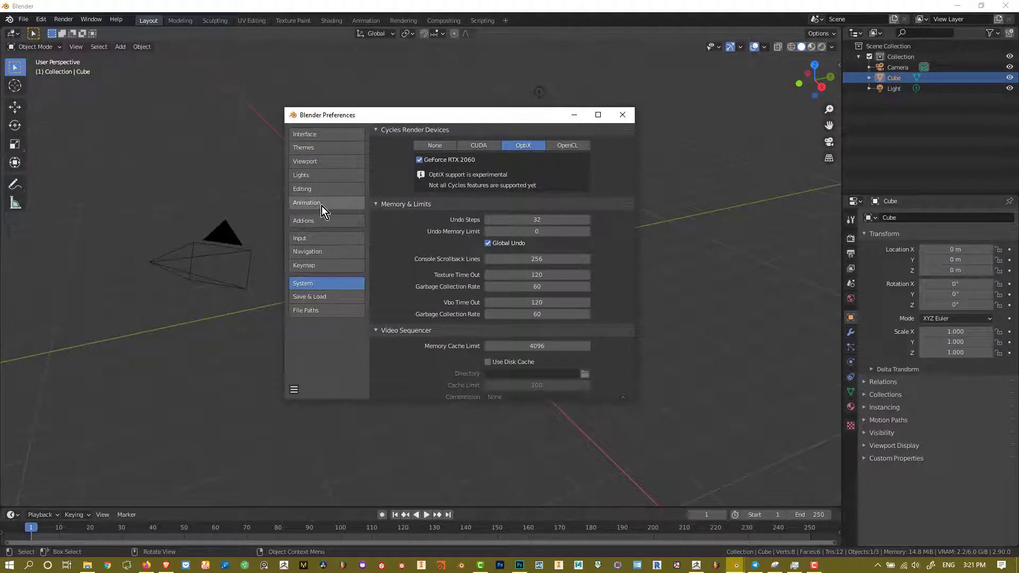
{"action": "left_click", "coordinate": [322, 221]}
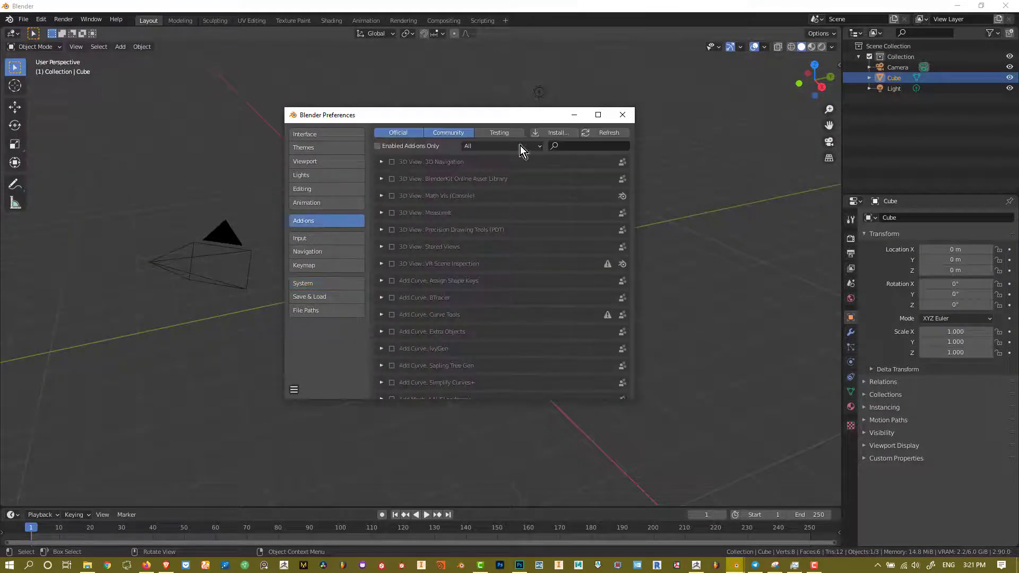
Install GoB-GoZ-Blender_28.zip from Downloads\New folder (5) as an add-on.
{"action": "left_click", "coordinate": [570, 133]}
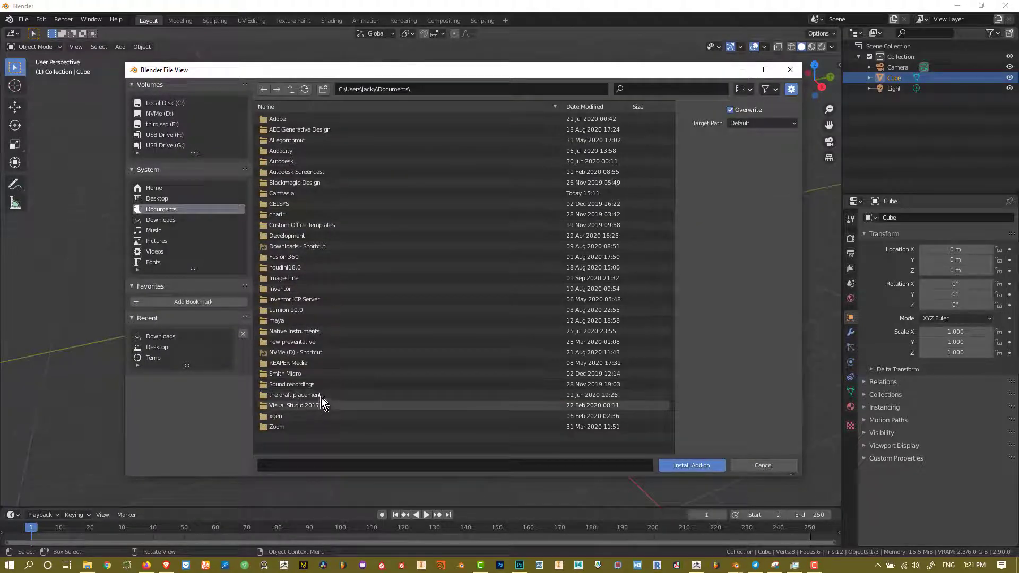
{"action": "left_click", "coordinate": [162, 221]}
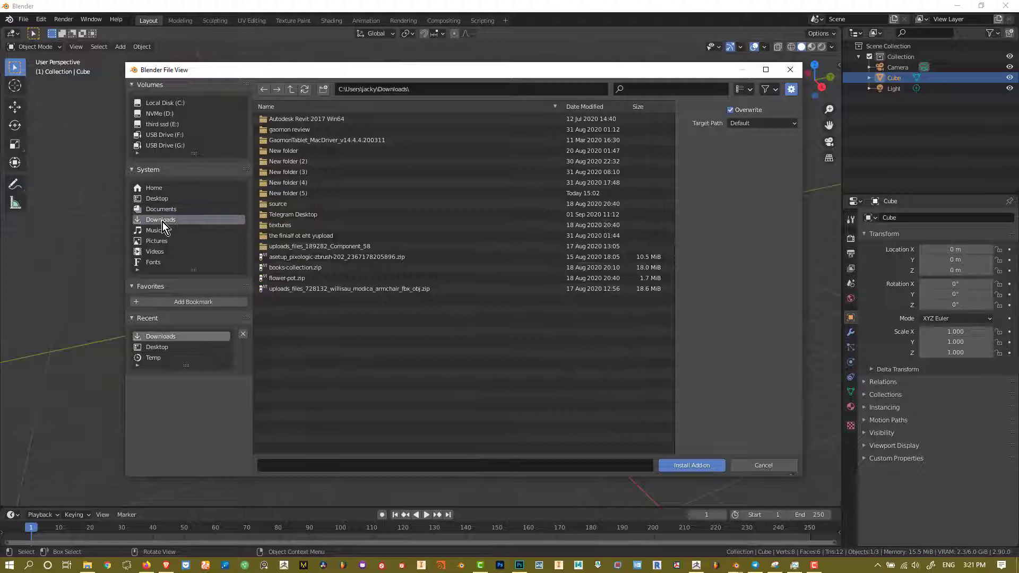
{"action": "double_click", "coordinate": [313, 194]}
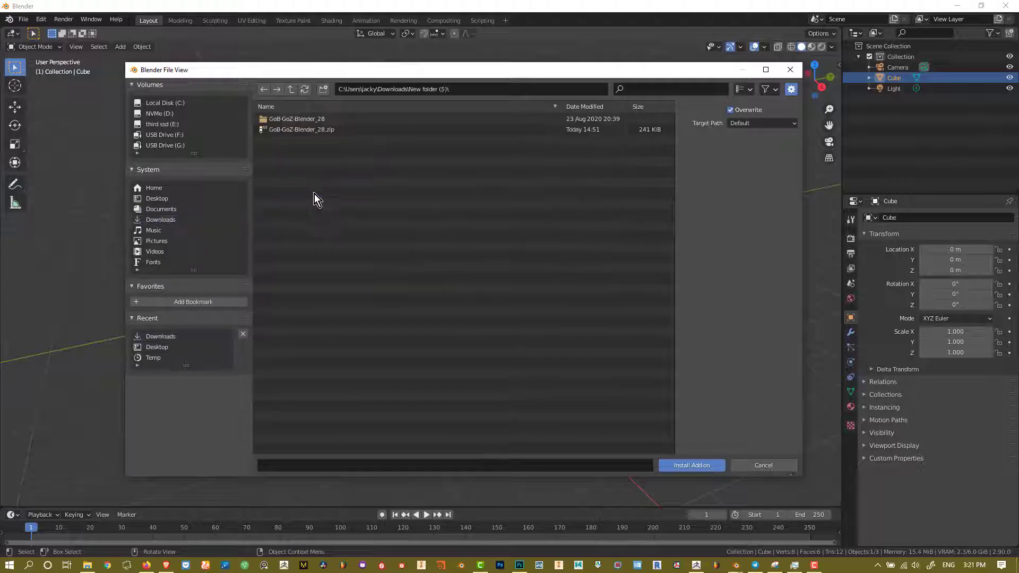
{"action": "left_click", "coordinate": [333, 130]}
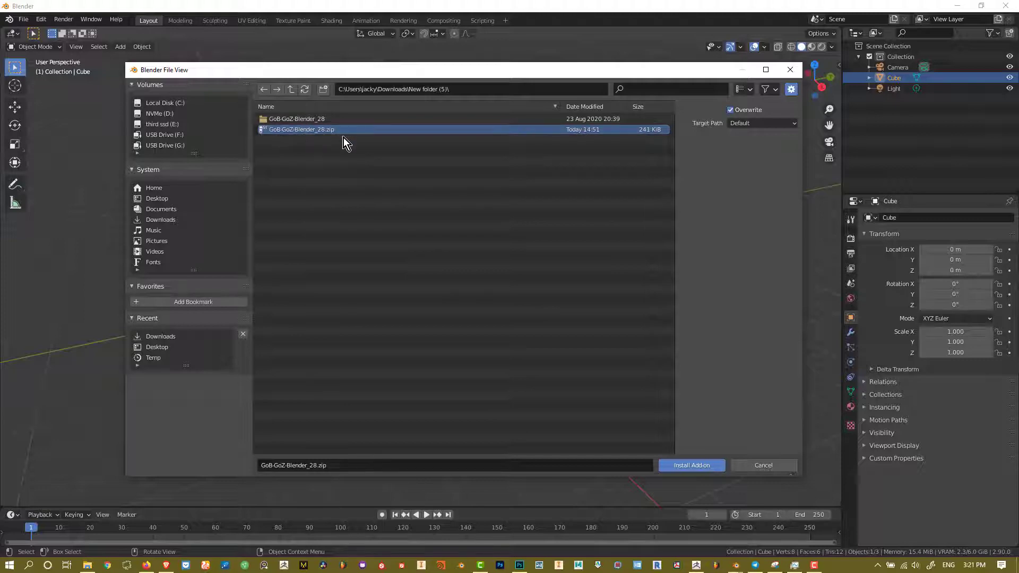
{"action": "left_click", "coordinate": [684, 464]}
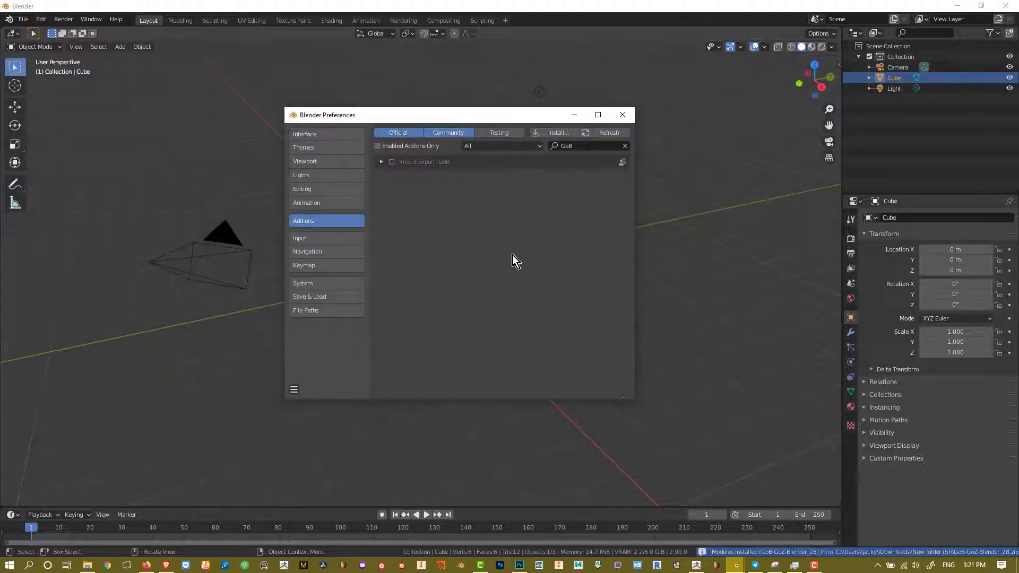
Enable Import-Export: GoB and check its ZBrush path points to ZBrush.exe.
{"action": "left_click", "coordinate": [393, 162]}
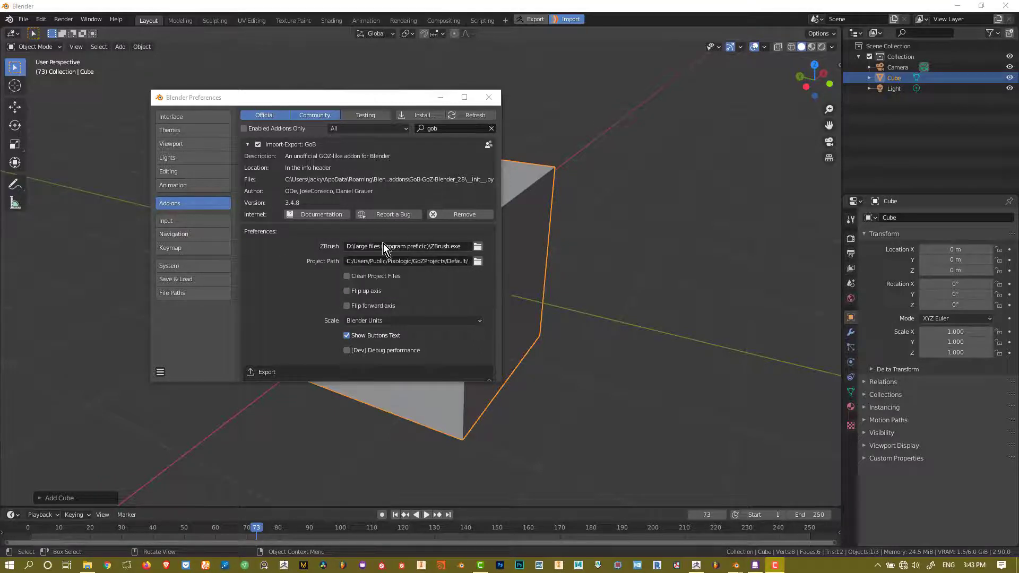
{"action": "left_click", "coordinate": [477, 247]}
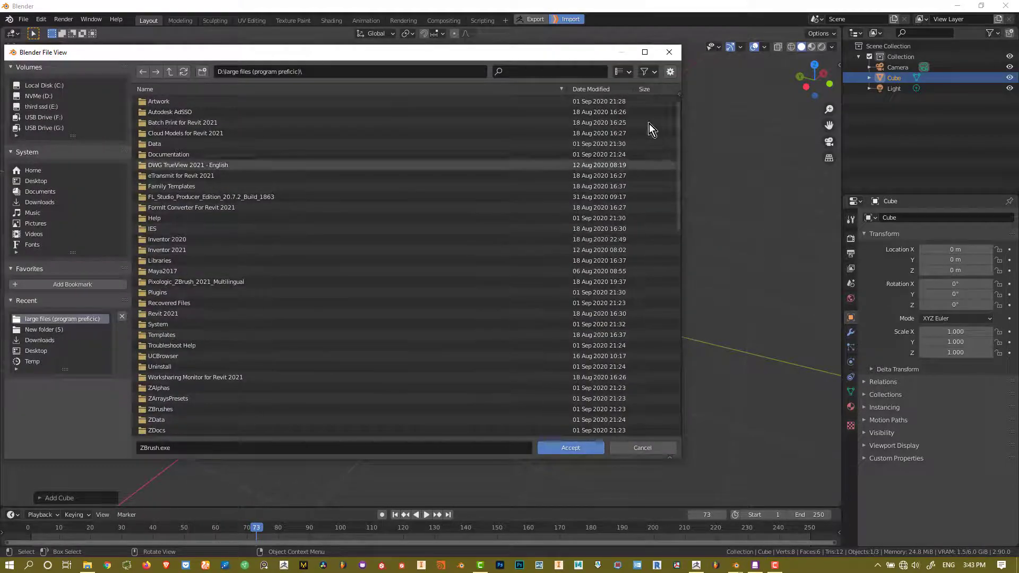
{"action": "left_click", "coordinate": [671, 58]}
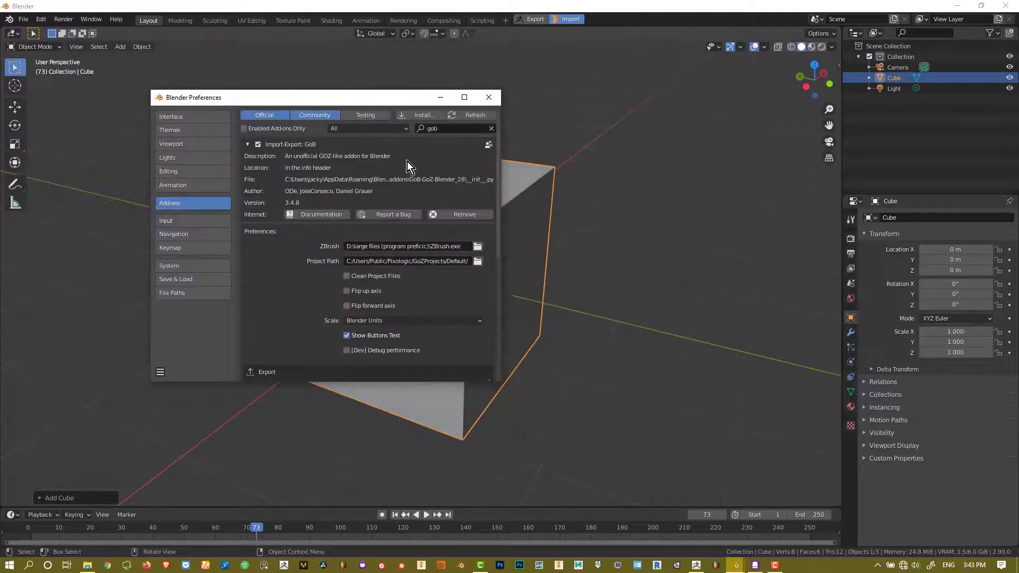
{"action": "left_click_drag", "start_coordinate": [396, 97], "coordinate": [500, 112]}
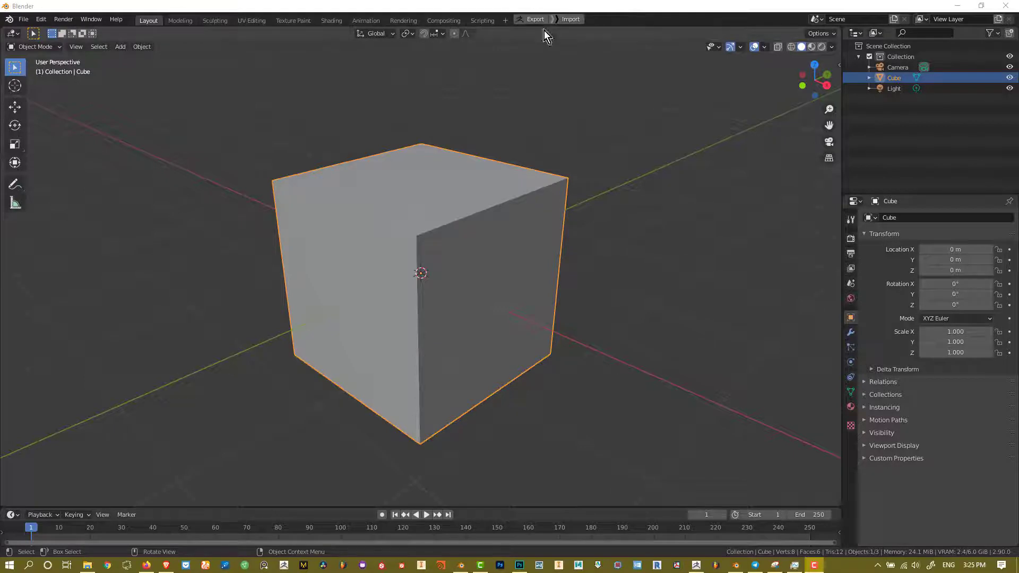
Export Blender's default cube to ZBrush with the GoB header button.
{"action": "scroll", "coordinate": [595, 186], "scroll_direction": "up", "scroll_amount": 1}
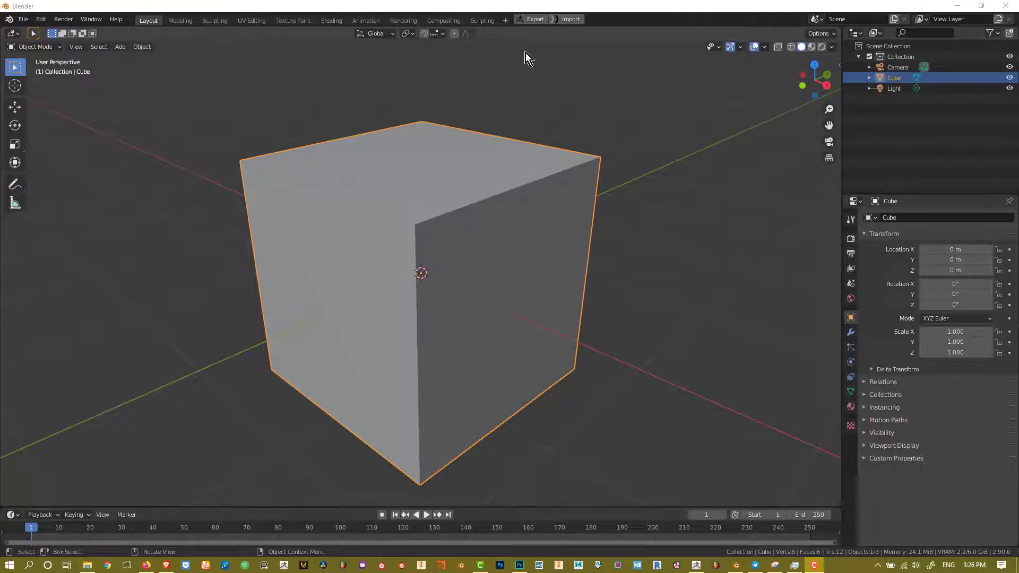
{"action": "left_click", "coordinate": [534, 19]}
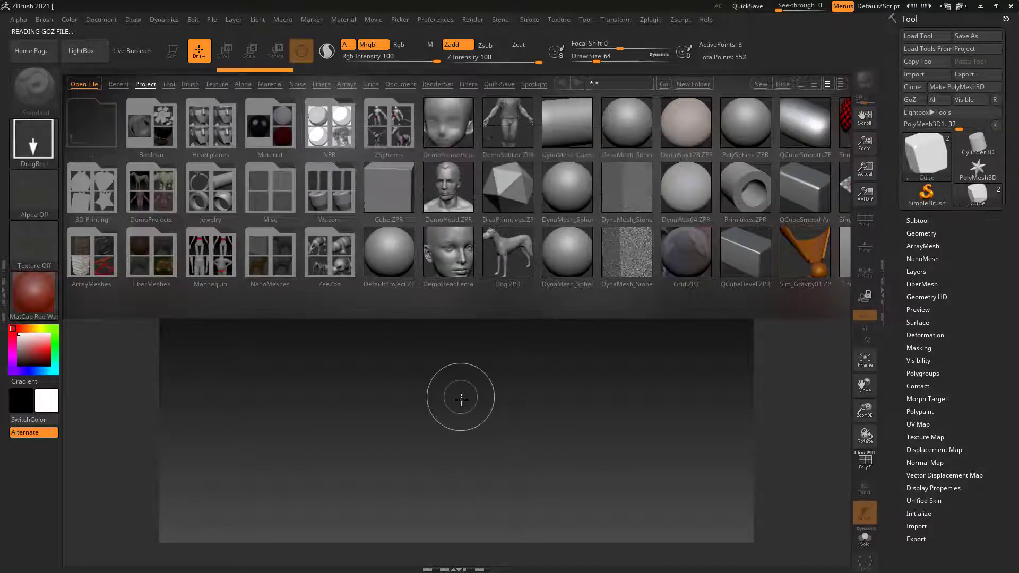
Draw the imported Cube onto the ZBrush canvas, enter Edit mode, and rotate it.
{"action": "mouse_move", "coordinate": [484, 377]}
{"action": "left_mouse_down"}
{"action": "mouse_move", "coordinate": [485, 432]}
{"action": "mouse_move", "coordinate": [466, 449]}
{"action": "mouse_move", "coordinate": [482, 423]}
{"action": "mouse_move", "coordinate": [484, 469]}
{"action": "mouse_move", "coordinate": [506, 466]}
{"action": "mouse_move", "coordinate": [499, 447]}
{"action": "mouse_move", "coordinate": [499, 472]}
{"action": "mouse_move", "coordinate": [484, 485]}
{"action": "left_mouse_up"}
{"action": "key", "text": "t"}
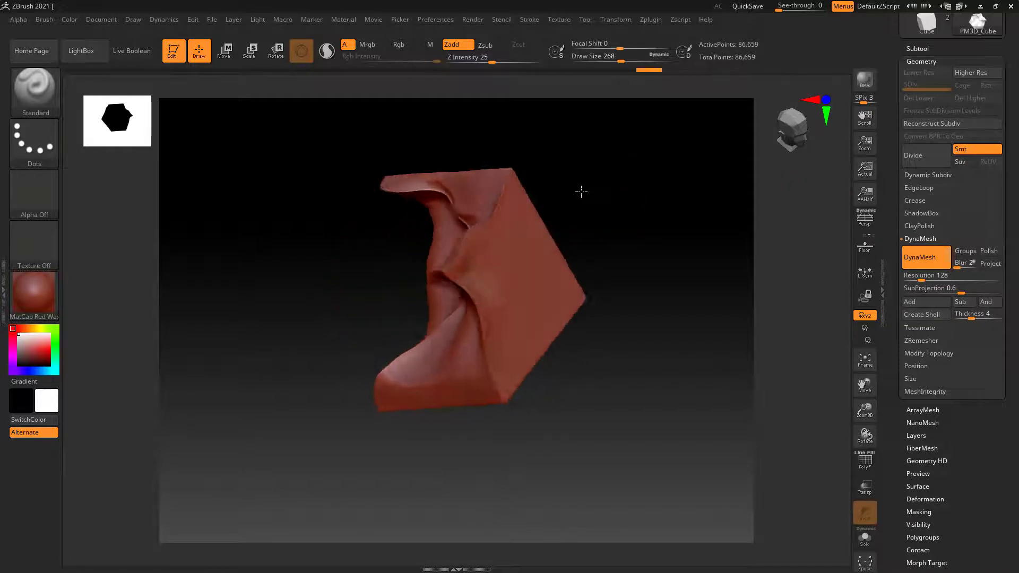
{"action": "mouse_move", "coordinate": [581, 191]}
{"action": "left_mouse_down"}
{"action": "mouse_move", "coordinate": [621, 202]}
{"action": "mouse_move", "coordinate": [619, 232]}
{"action": "mouse_move", "coordinate": [607, 221]}
{"action": "mouse_move", "coordinate": [626, 212]}
{"action": "left_mouse_up"}
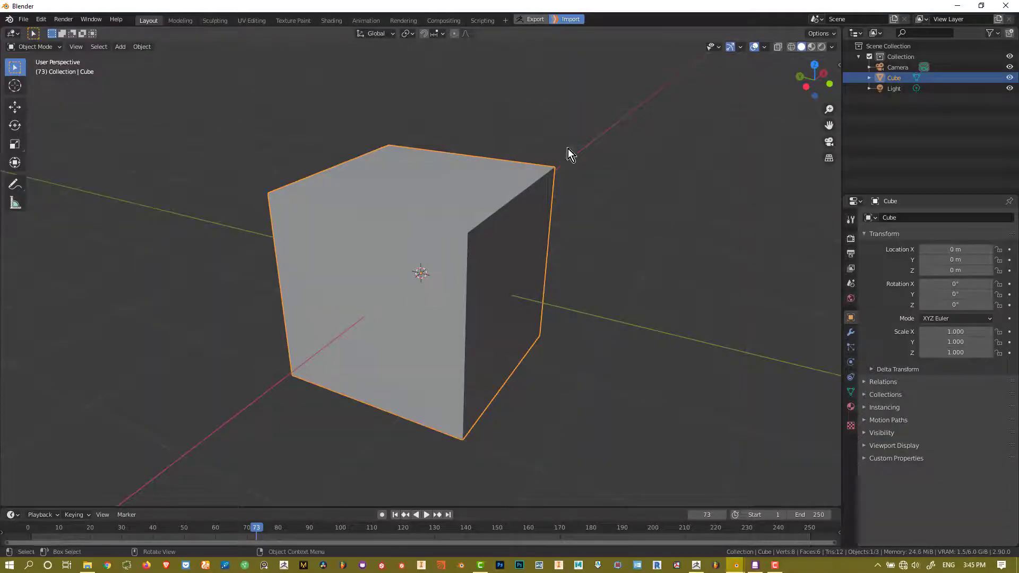
{"action": "middle_click_drag", "start_coordinate": [568, 154], "coordinate": [567, 40]}
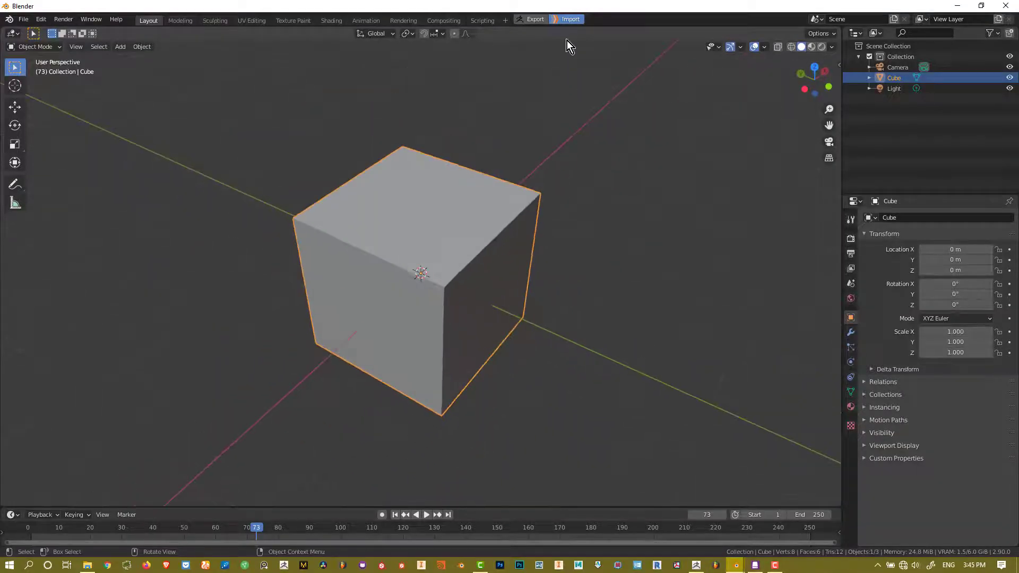
{"action": "middle_click_drag", "start_coordinate": [530, 200], "coordinate": [395, 260]}
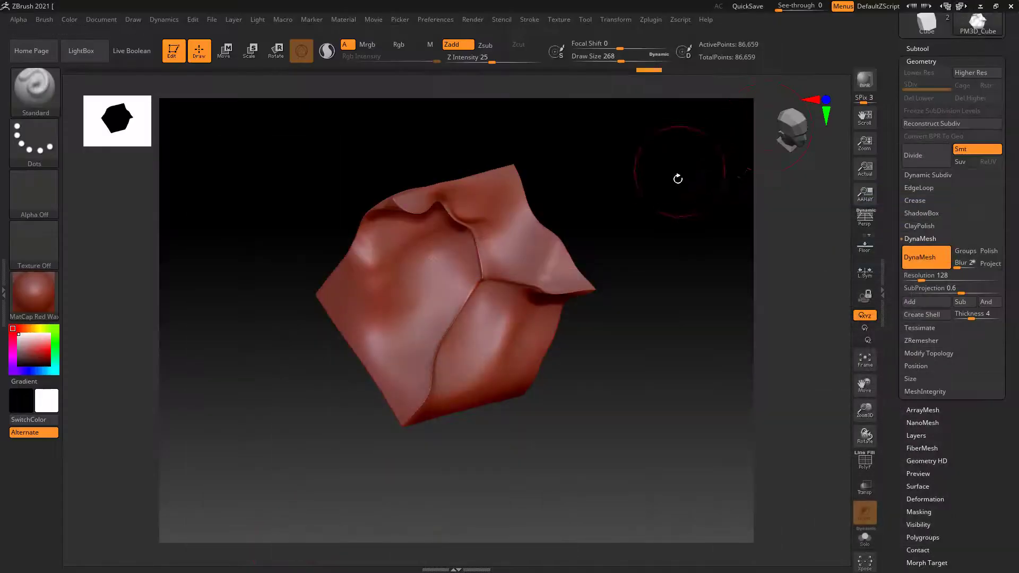
Send the sculpted PM3D_Cube to Blender via GoZ and confirm the notice.
{"action": "left_click_drag", "start_coordinate": [896, 210], "coordinate": [896, 326]}
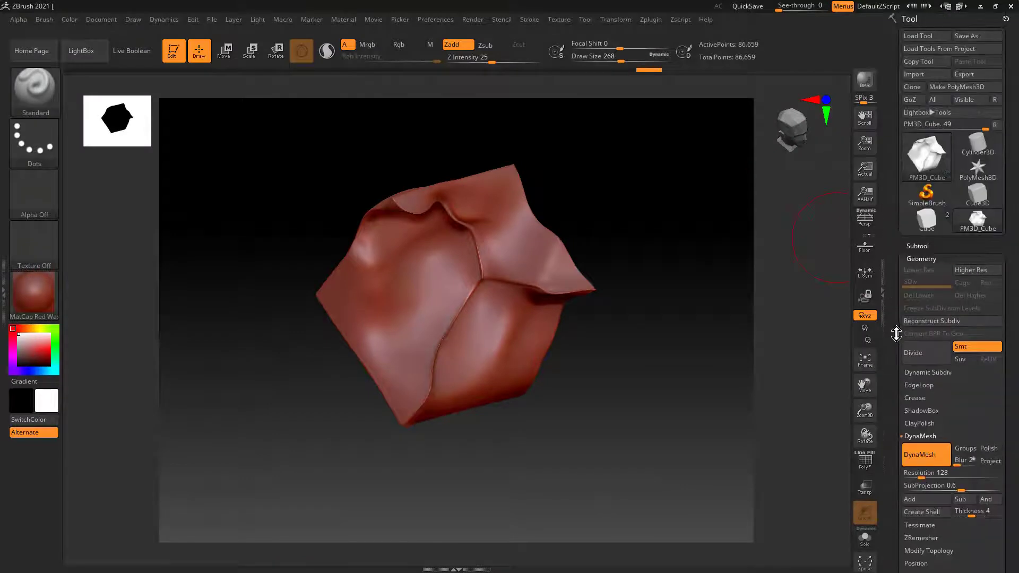
{"action": "left_click", "coordinate": [917, 105]}
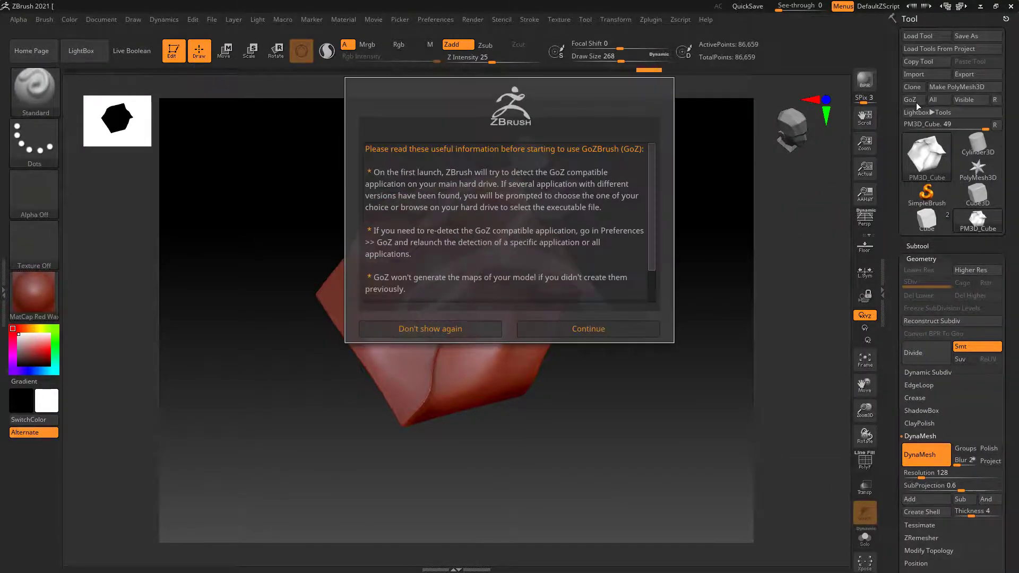
{"action": "left_click", "coordinate": [619, 327]}
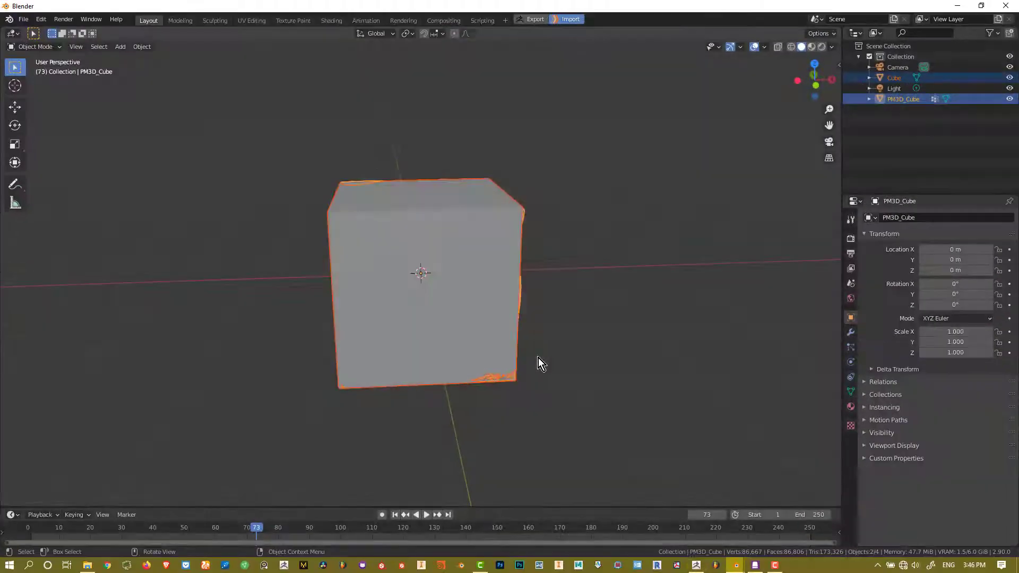
{"action": "middle_click_drag", "start_coordinate": [538, 358], "coordinate": [476, 263]}
Hide the original Cube and make PM3D_Cube the active object.
{"action": "left_click", "coordinate": [443, 240]}
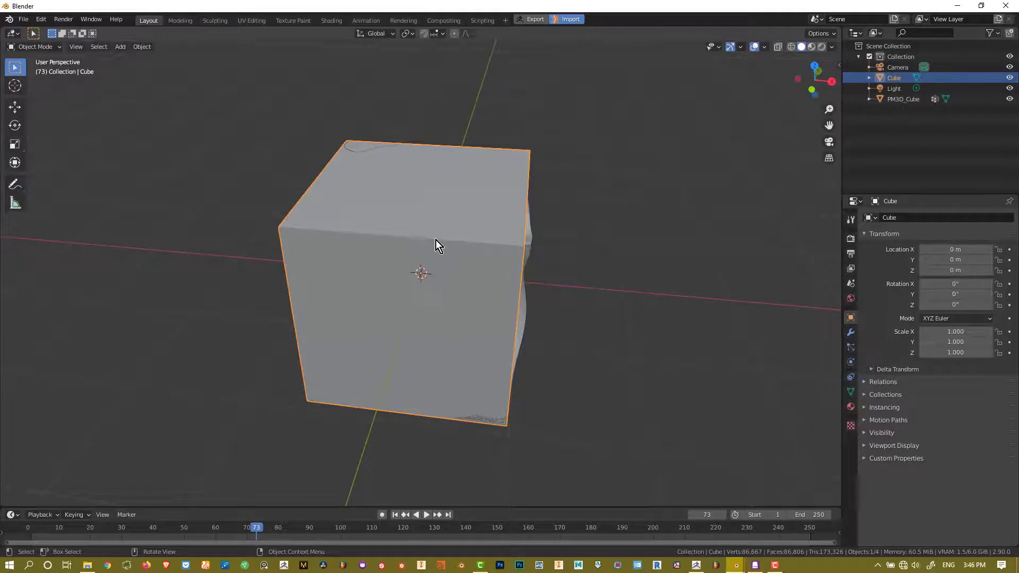
{"action": "key", "text": "h"}
{"action": "left_click", "coordinate": [445, 233]}
{"action": "mouse_move", "coordinate": [446, 233]}
{"action": "middle_mouse_down"}
{"action": "mouse_move", "coordinate": [491, 272]}
{"action": "mouse_move", "coordinate": [508, 311]}
{"action": "mouse_move", "coordinate": [450, 315]}
{"action": "mouse_move", "coordinate": [581, 401]}
{"action": "mouse_move", "coordinate": [419, 368]}
{"action": "mouse_move", "coordinate": [400, 352]}
{"action": "mouse_move", "coordinate": [380, 357]}
{"action": "mouse_move", "coordinate": [501, 205]}
{"action": "middle_mouse_up"}
{"action": "scroll", "coordinate": [403, 324], "scroll_direction": "down", "scroll_amount": 3}
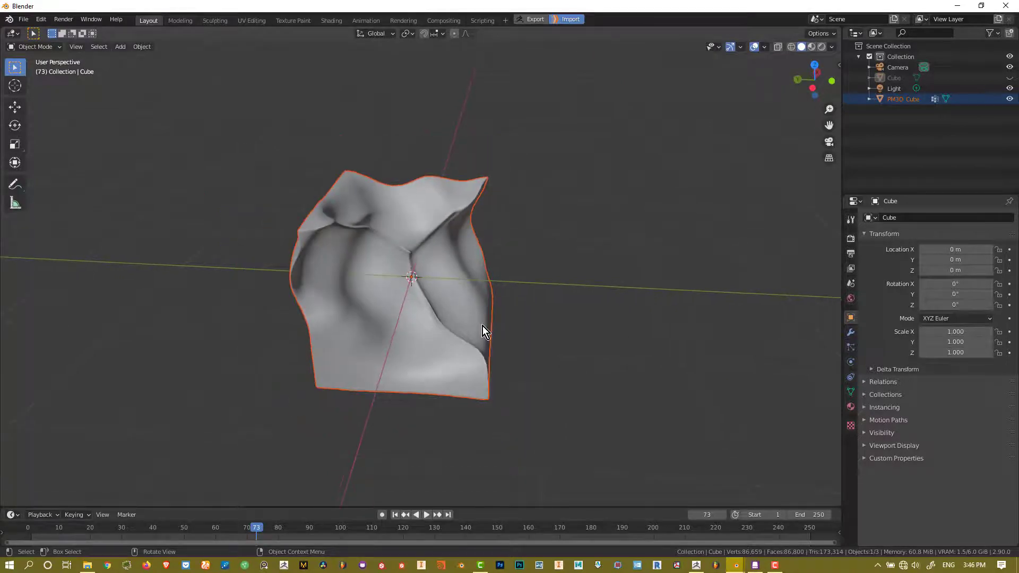
{"action": "scroll", "coordinate": [430, 280], "scroll_direction": "up", "scroll_amount": 3}
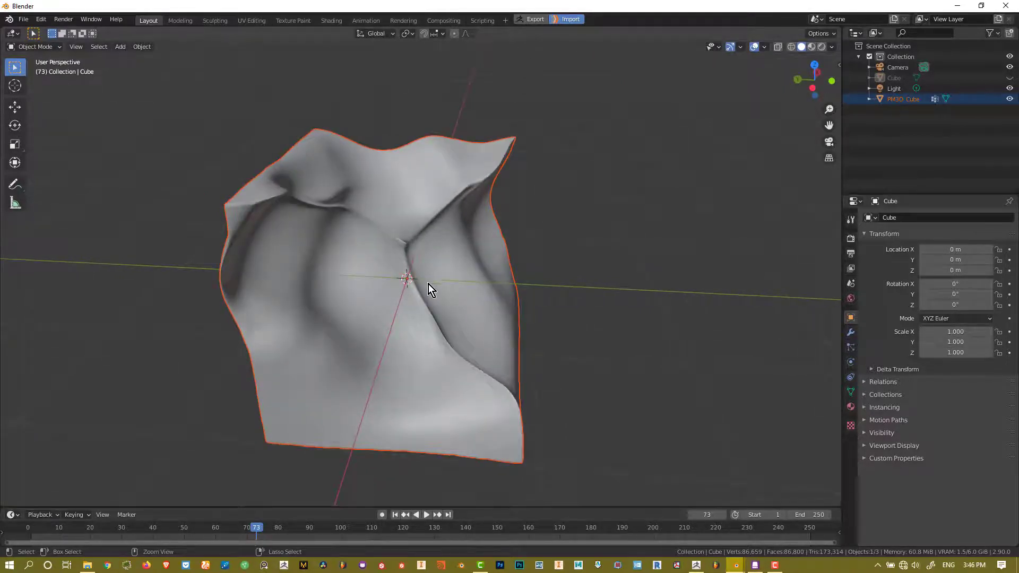
{"action": "scroll", "coordinate": [425, 240], "scroll_direction": "up", "scroll_amount": 3}
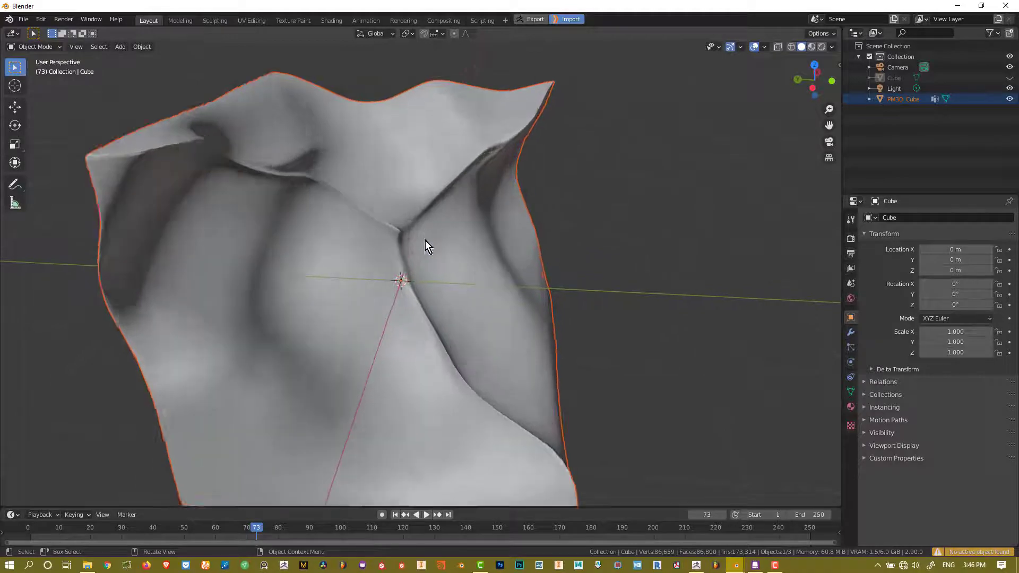
{"action": "scroll", "coordinate": [425, 241], "scroll_direction": "down", "scroll_amount": 4}
{"action": "scroll", "coordinate": [425, 240], "scroll_direction": "up", "scroll_amount": 4}
{"action": "left_click", "coordinate": [425, 236]}
Pull two folds outward on PM3D_Cube with proportional editing, then return to Object Mode.
{"action": "key", "text": "Tab"}
{"action": "middle_click_drag", "start_coordinate": [423, 237], "coordinate": [403, 202]}
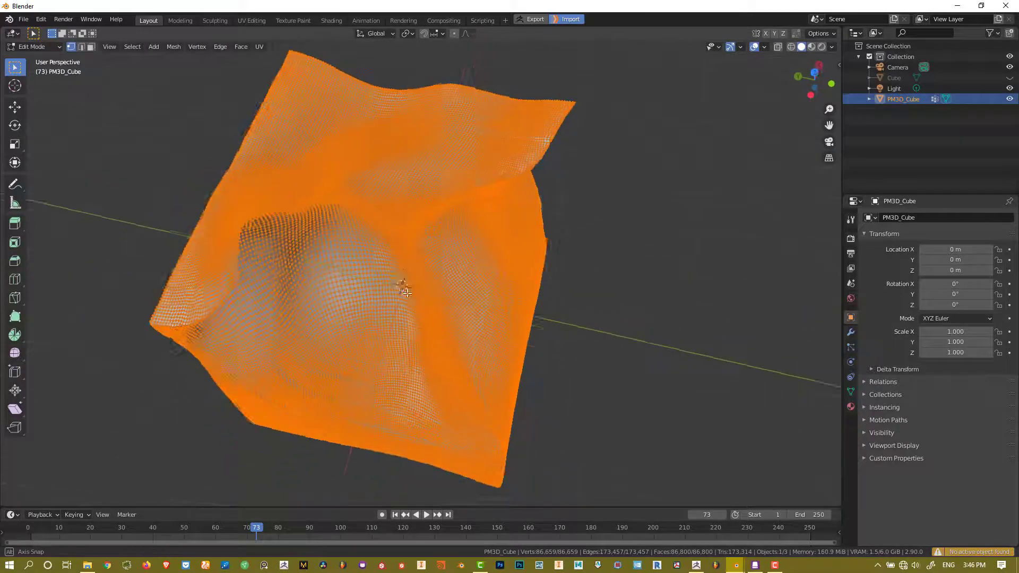
{"action": "scroll", "coordinate": [380, 161], "scroll_direction": "up", "scroll_amount": 5}
{"action": "key", "text": "o"}
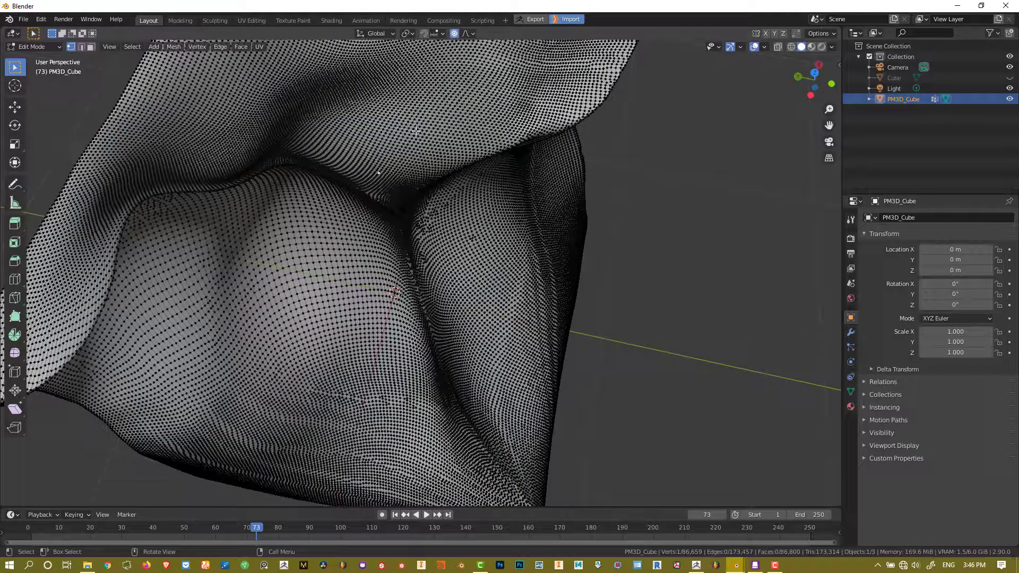
{"action": "scroll", "coordinate": [416, 126], "scroll_direction": "down", "scroll_amount": 5}
{"action": "mouse_move", "coordinate": [416, 125]}
{"action": "middle_mouse_down"}
{"action": "mouse_move", "coordinate": [391, 180]}
{"action": "mouse_move", "coordinate": [423, 196]}
{"action": "middle_mouse_up"}
{"action": "key", "text": "g"}
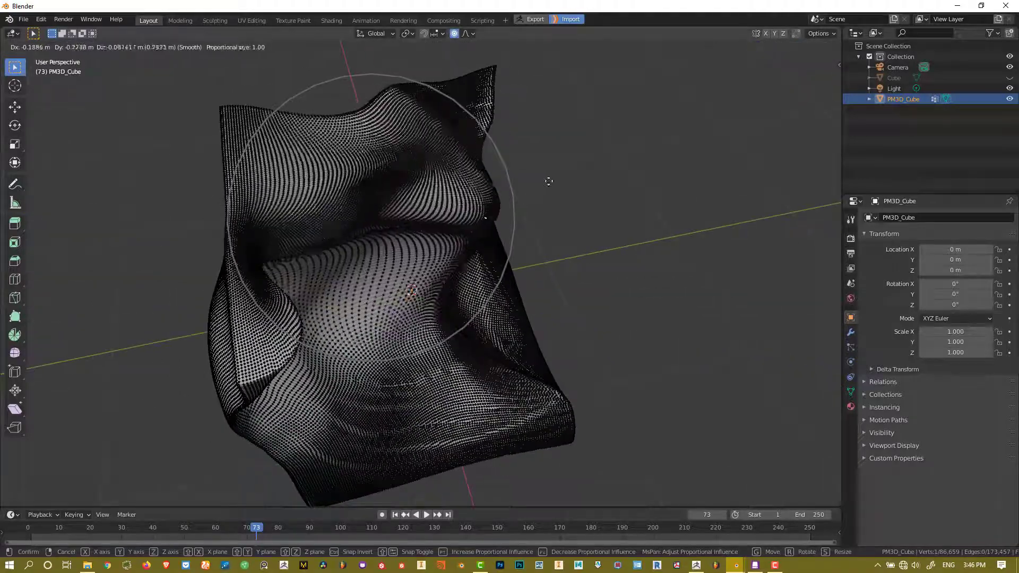
{"action": "left_click", "coordinate": [546, 287]}
{"action": "middle_click_drag", "start_coordinate": [546, 287], "coordinate": [587, 263]}
{"action": "key", "text": "g"}
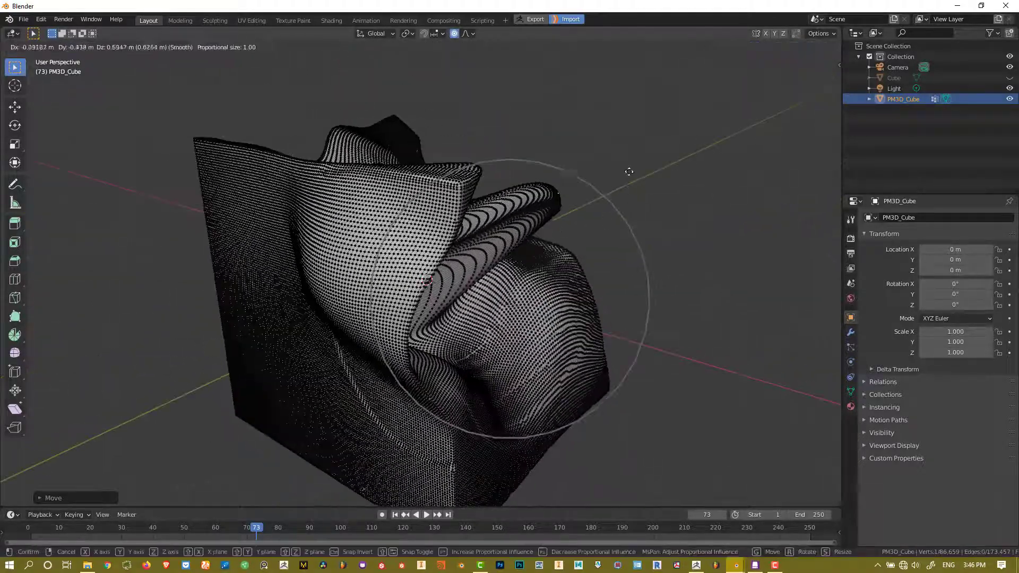
{"action": "left_click", "coordinate": [632, 183]}
{"action": "mouse_move", "coordinate": [639, 203]}
{"action": "middle_mouse_down"}
{"action": "mouse_move", "coordinate": [521, 234]}
{"action": "mouse_move", "coordinate": [523, 213]}
{"action": "middle_mouse_up"}
{"action": "key", "text": "Tab"}
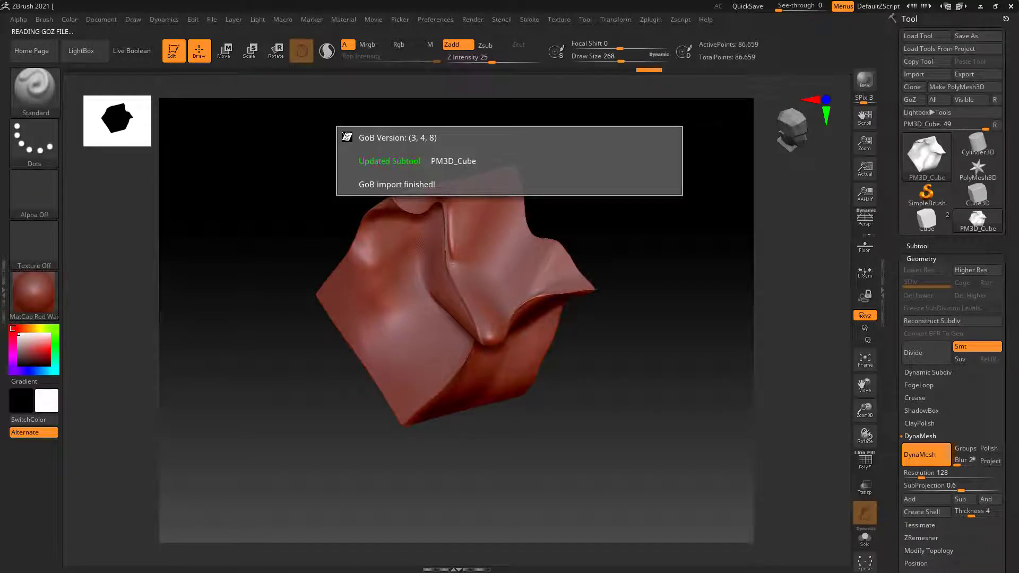
Rotate the ZBrush canvas to inspect the updated PM3D_Cube with its pulled-out fold.
{"action": "mouse_move", "coordinate": [653, 275]}
{"action": "left_mouse_down"}
{"action": "mouse_move", "coordinate": [602, 266]}
{"action": "mouse_move", "coordinate": [692, 264]}
{"action": "mouse_move", "coordinate": [674, 332]}
{"action": "mouse_move", "coordinate": [614, 289]}
{"action": "mouse_move", "coordinate": [634, 243]}
{"action": "mouse_move", "coordinate": [666, 247]}
{"action": "mouse_move", "coordinate": [661, 282]}
{"action": "mouse_move", "coordinate": [645, 283]}
{"action": "left_mouse_up"}
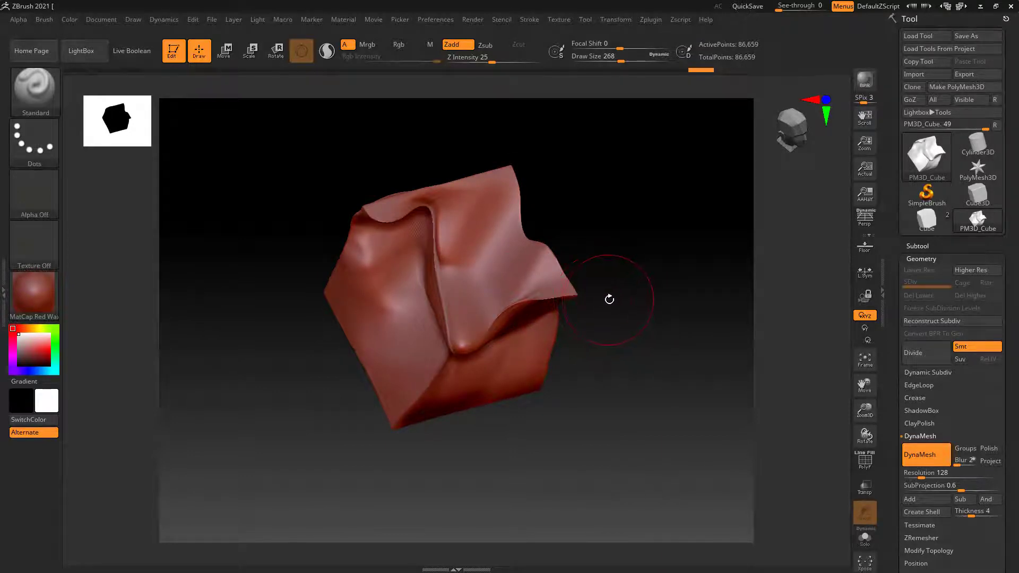
Undo the last fold change and expand the GoZ section in ZBrush Preferences.
{"action": "left_click_drag", "start_coordinate": [628, 268], "coordinate": [613, 254]}
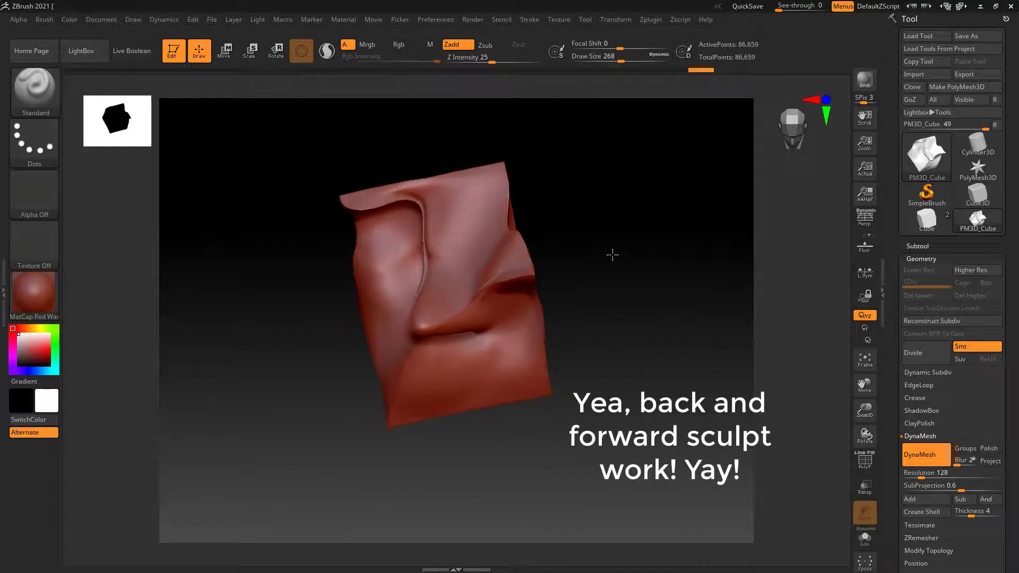
{"action": "key", "text": "ctrl+z"}
{"action": "key", "text": "ctrl+z"}
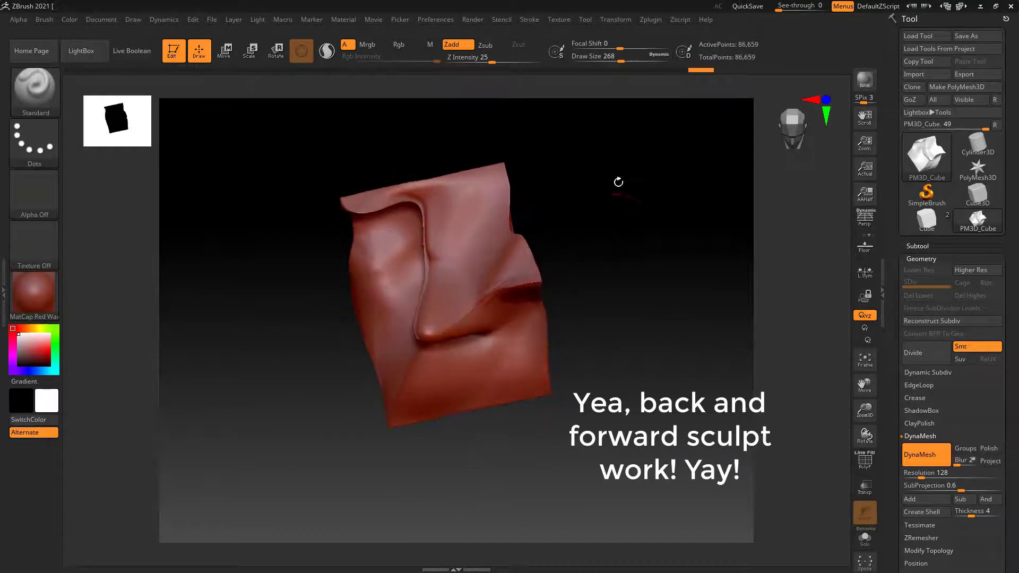
{"action": "left_click", "coordinate": [435, 19]}
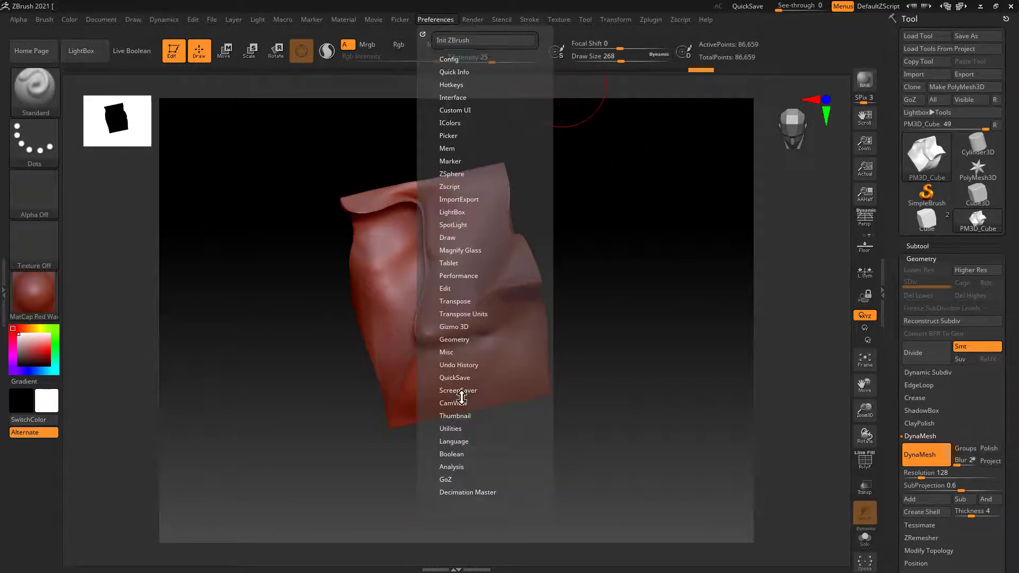
{"action": "left_click", "coordinate": [450, 481]}
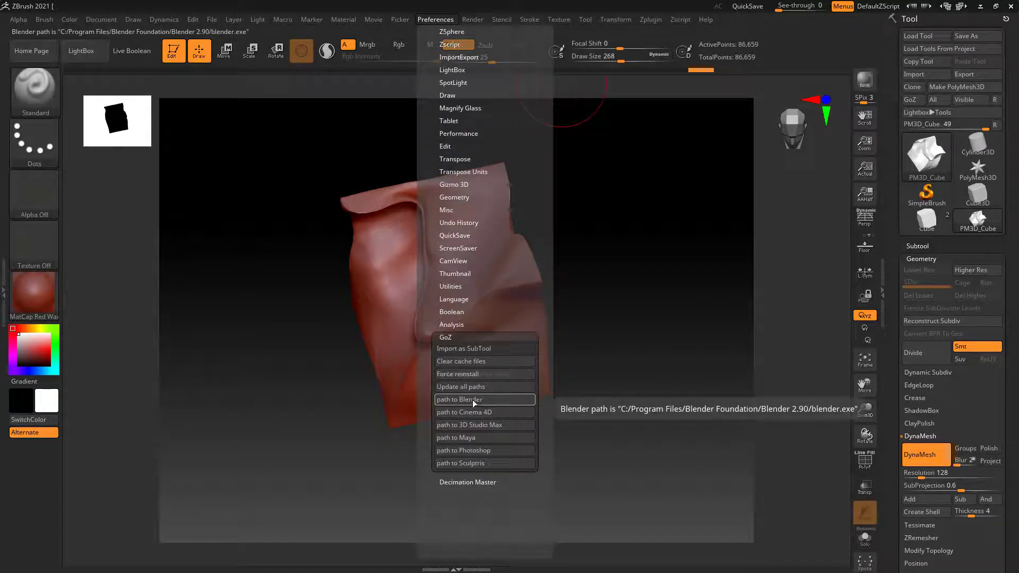
Send PM3D_Cube to Blender via GoZ, confirm the notice, and turn the cube to its left face.
{"action": "left_click", "coordinate": [911, 100]}
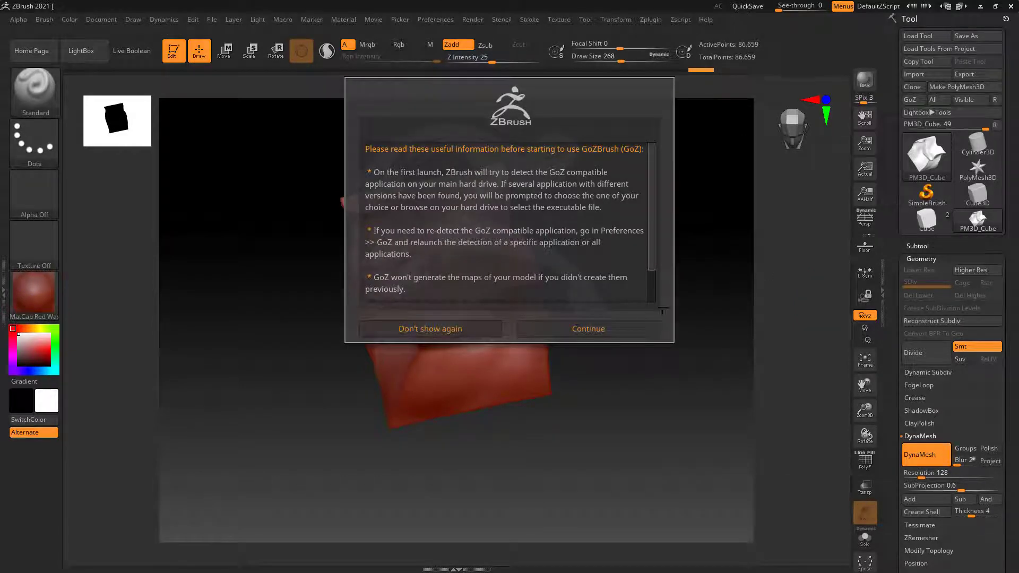
{"action": "left_click", "coordinate": [593, 328]}
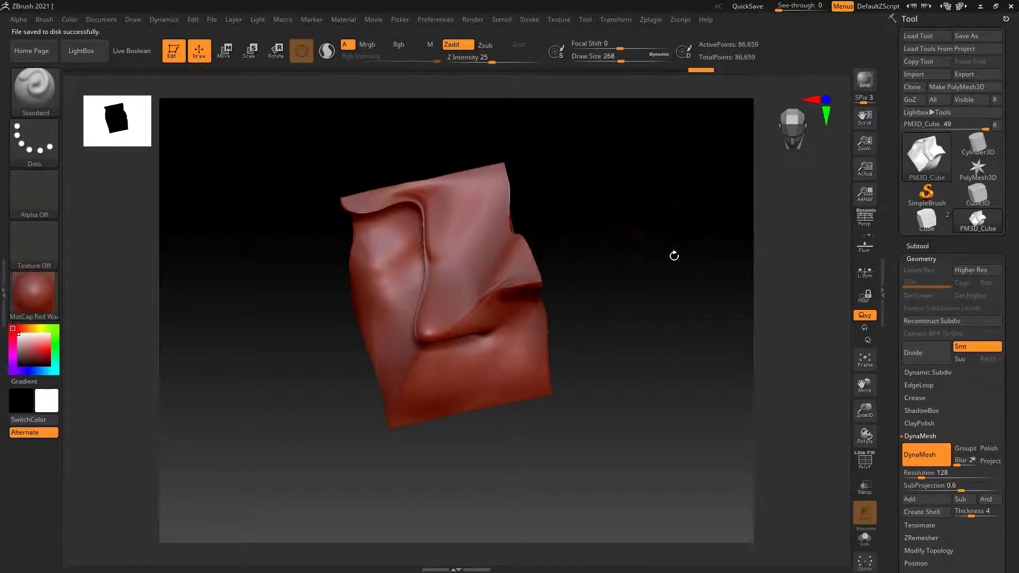
{"action": "mouse_move", "coordinate": [675, 257]}
{"action": "left_mouse_down"}
{"action": "mouse_move", "coordinate": [646, 257]}
{"action": "mouse_move", "coordinate": [664, 264]}
{"action": "left_mouse_up"}
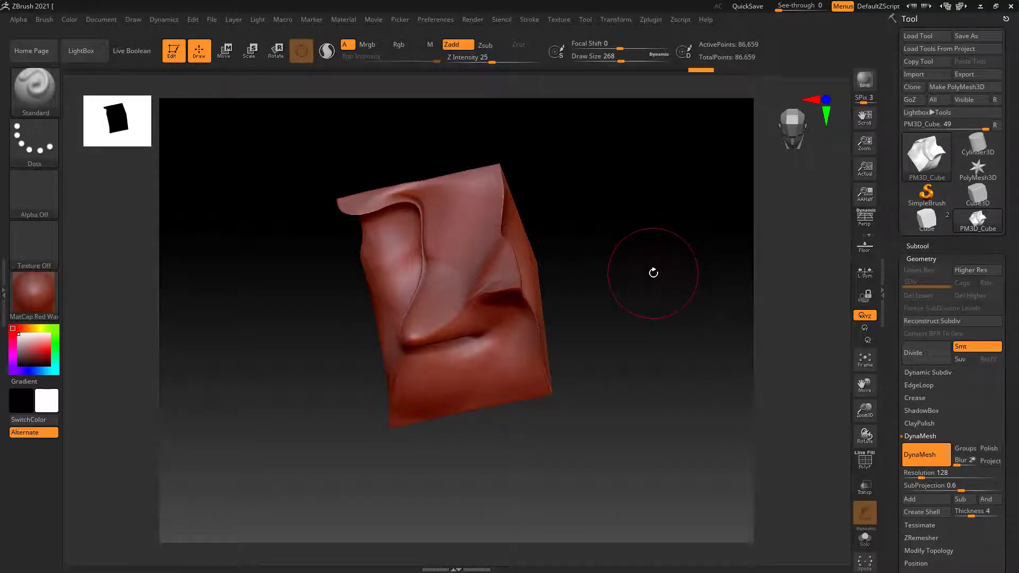
{"action": "mouse_move", "coordinate": [630, 275]}
{"action": "left_mouse_down"}
{"action": "mouse_move", "coordinate": [610, 286]}
{"action": "mouse_move", "coordinate": [619, 276]}
{"action": "left_mouse_up"}
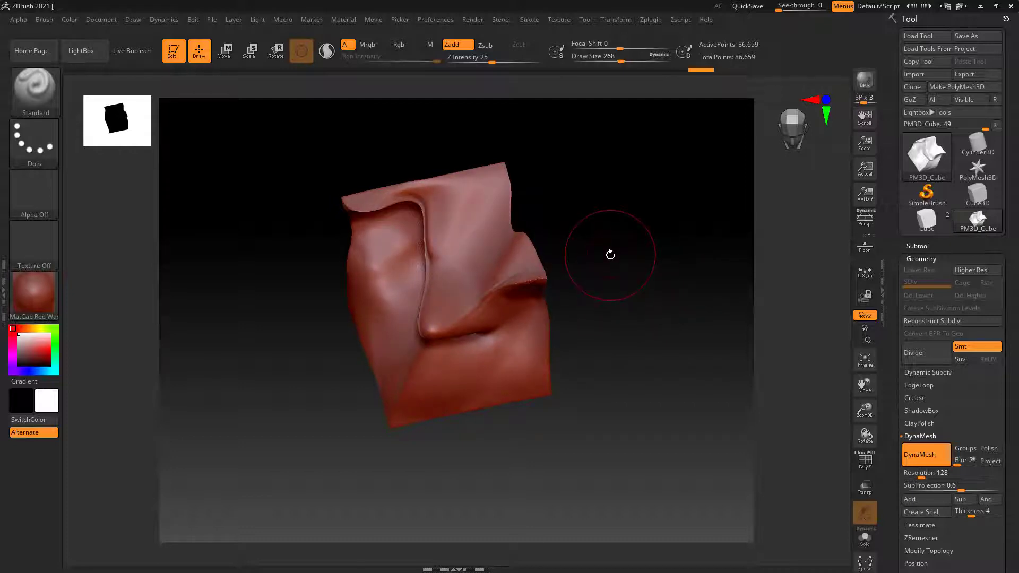
{"action": "left_click_drag", "start_coordinate": [612, 264], "coordinate": [825, 321]}
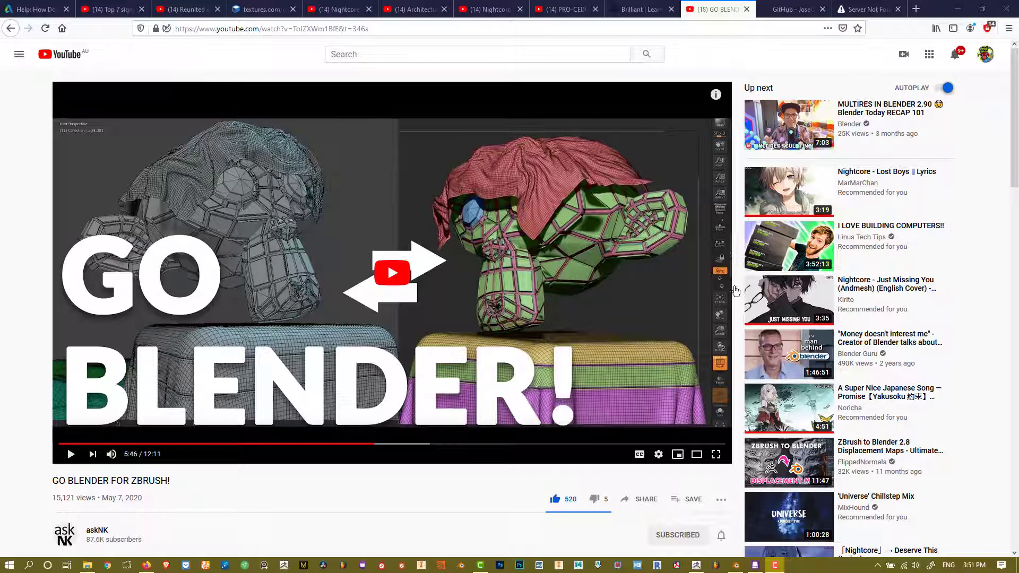
Minimise Firefox to reveal the 'large files (program preficic)' folder in File Explorer.
{"action": "left_click", "coordinate": [969, 7]}
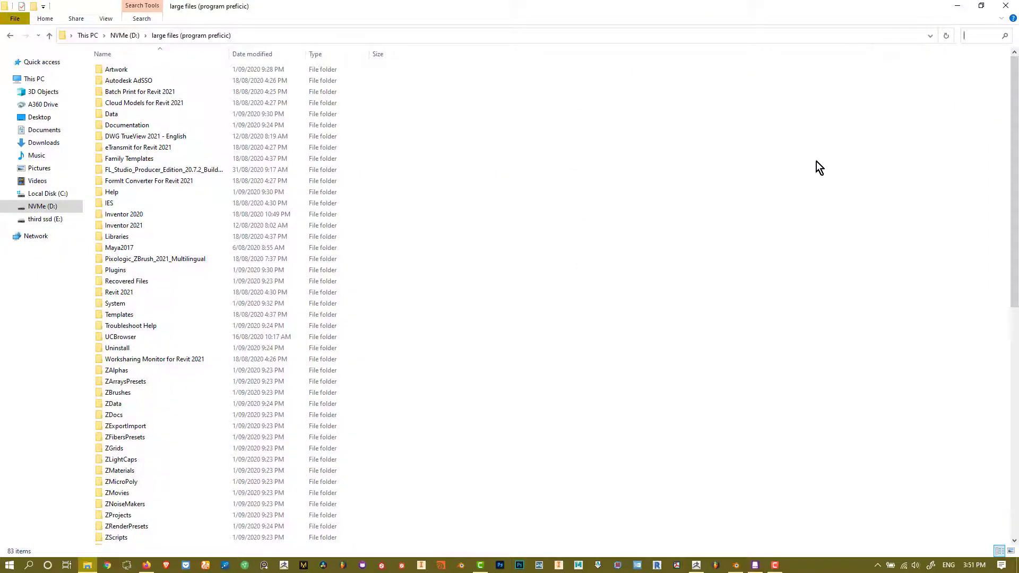